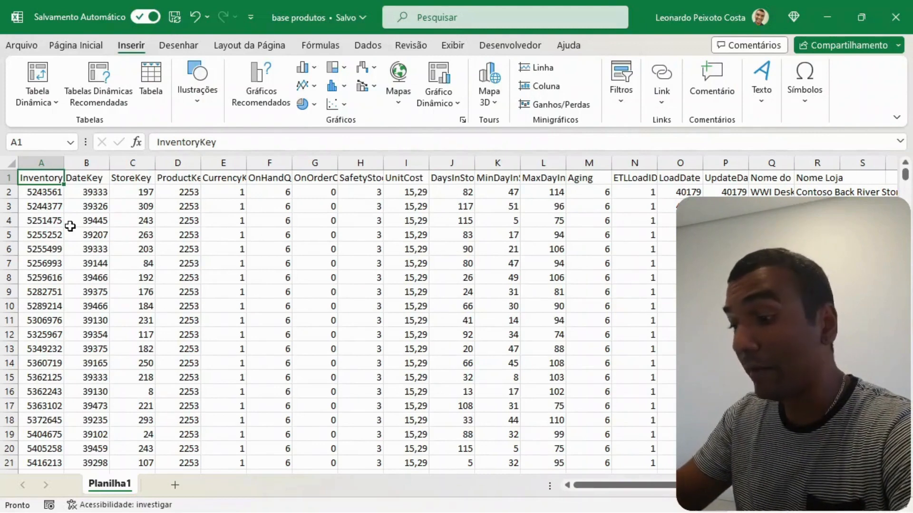
- Check the extent of the data by going to the last row of the InventoryKey column and back to its header
key("ctrl+Down")
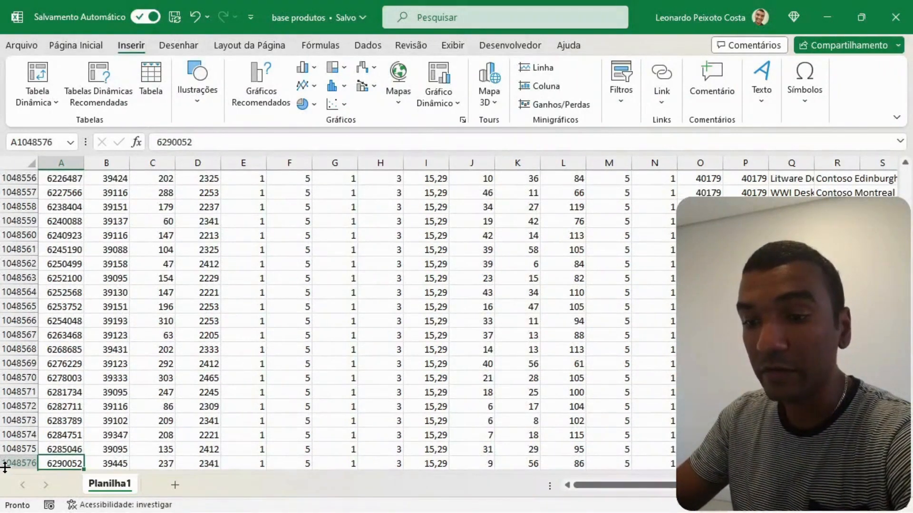
left_click(67, 410)
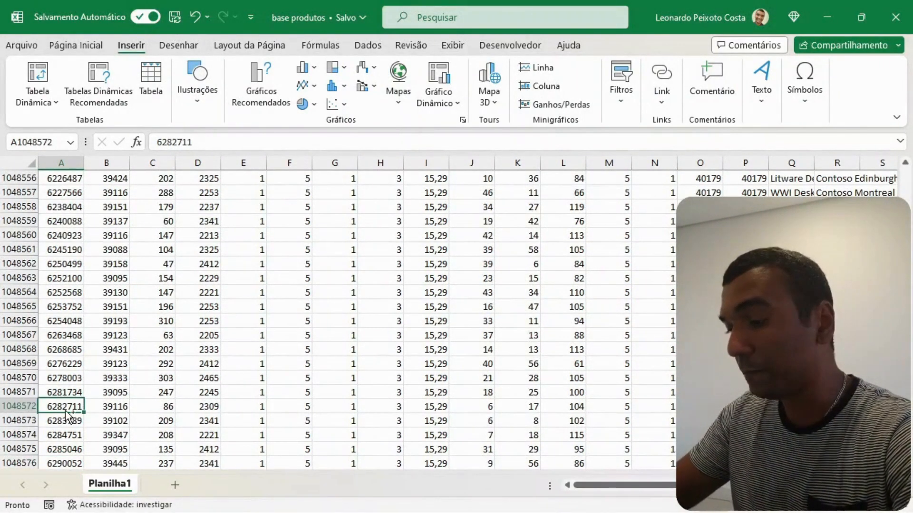
key("ctrl+Up")
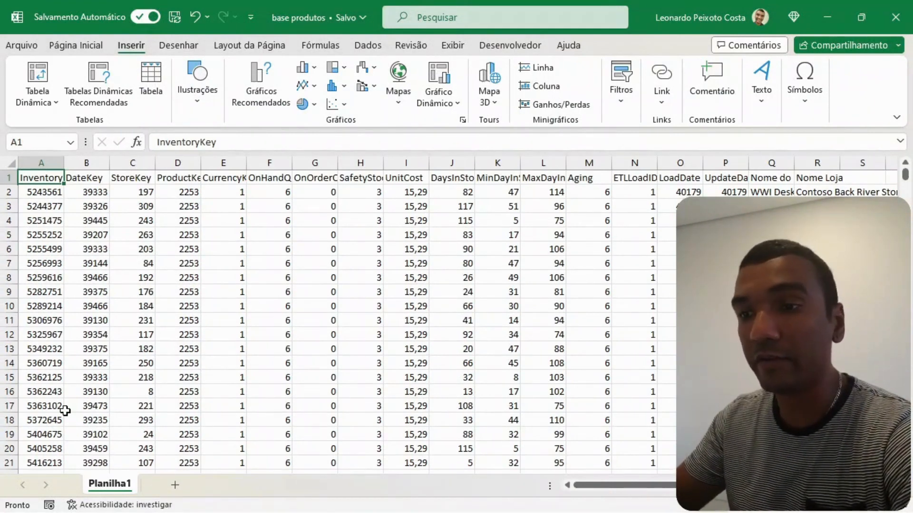
left_click(19, 47)
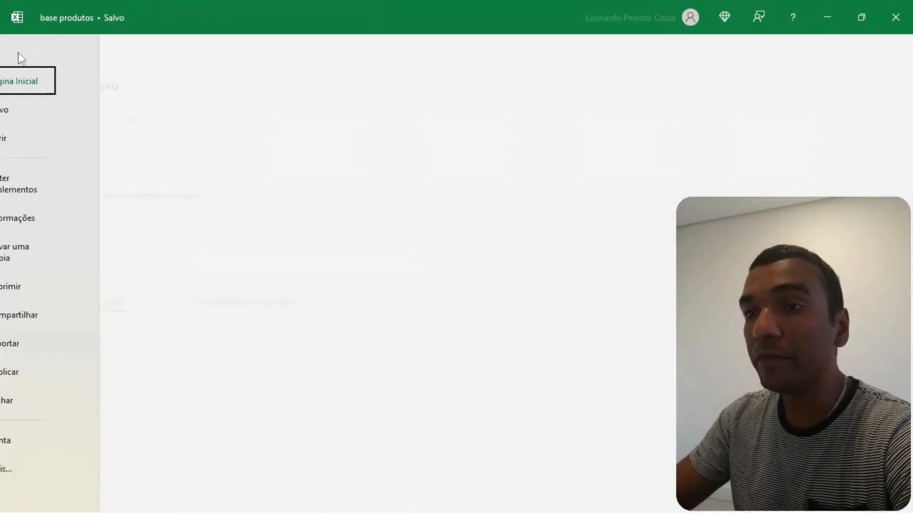
left_click(22, 54)
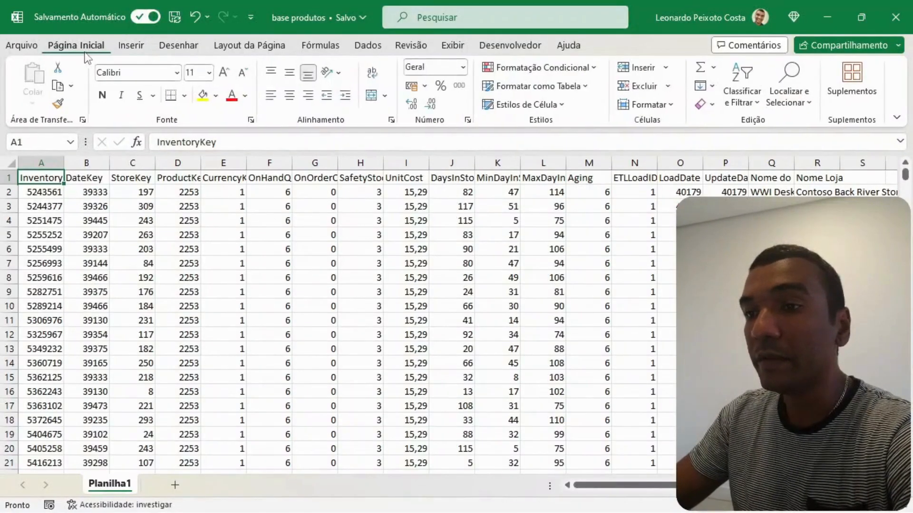
- Open the recommended PivotTables for the data and widen the dialog to see the previews
left_click(135, 51)
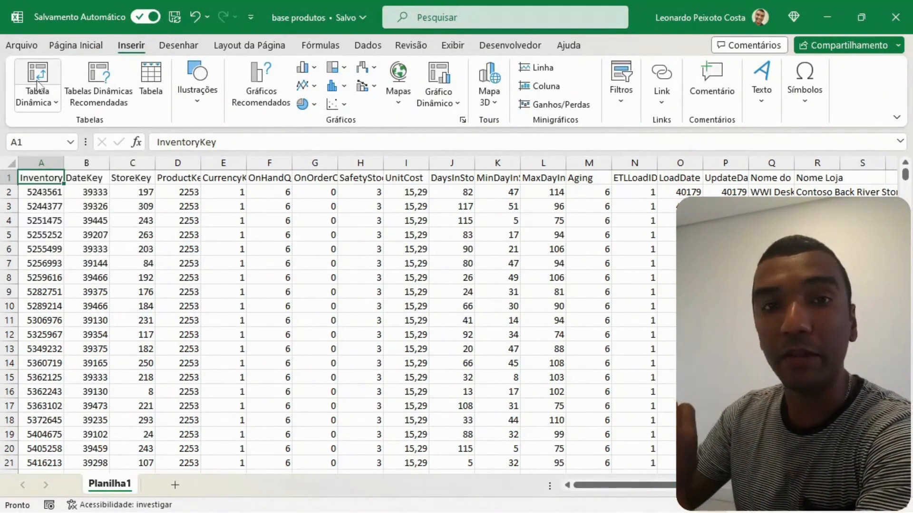
left_click(100, 94)
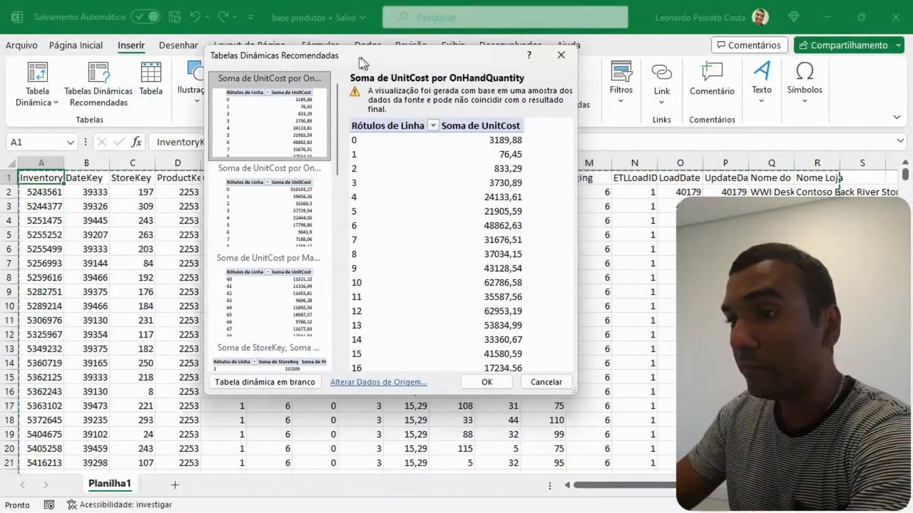
left_click_drag(360, 63, 271, 68)
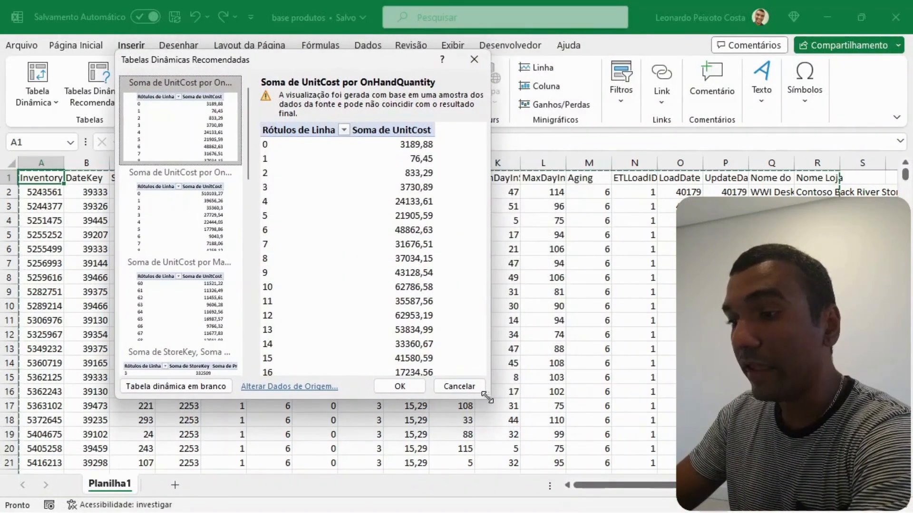
left_click_drag(487, 397, 797, 402)
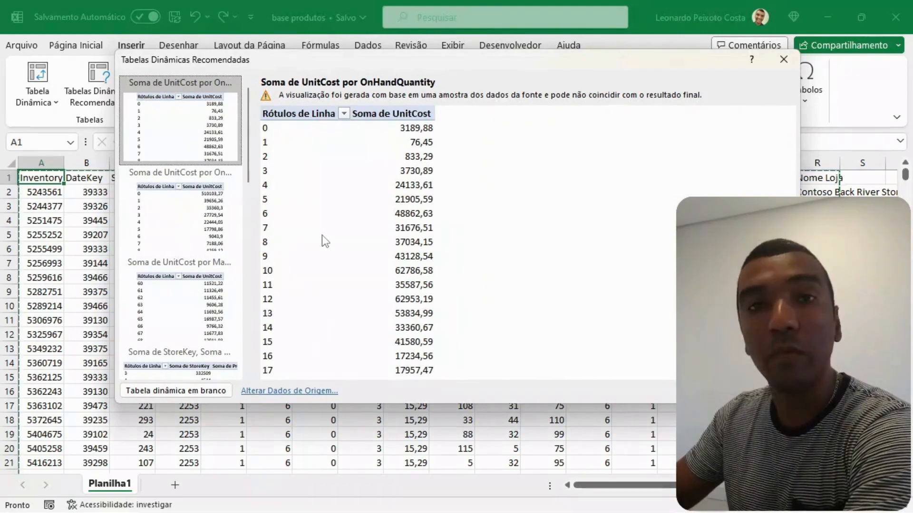
- Preview the recommended pivot layouts, including those by MaxDayInStock, Aging and Nome Loja, and close them without inserting any
left_click(188, 226)
left_click(198, 309)
scroll(196, 307, "down", 3)
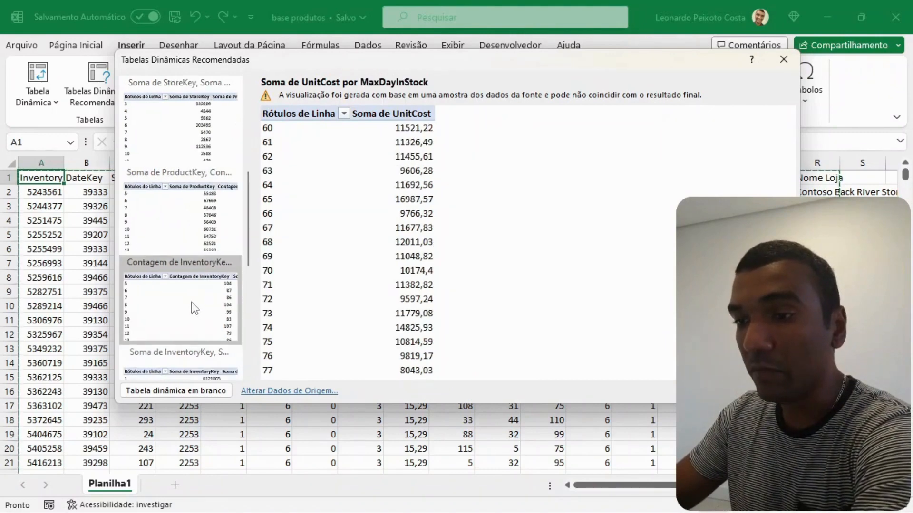
left_click(178, 218)
scroll(185, 274, "down", 3)
left_click(175, 226)
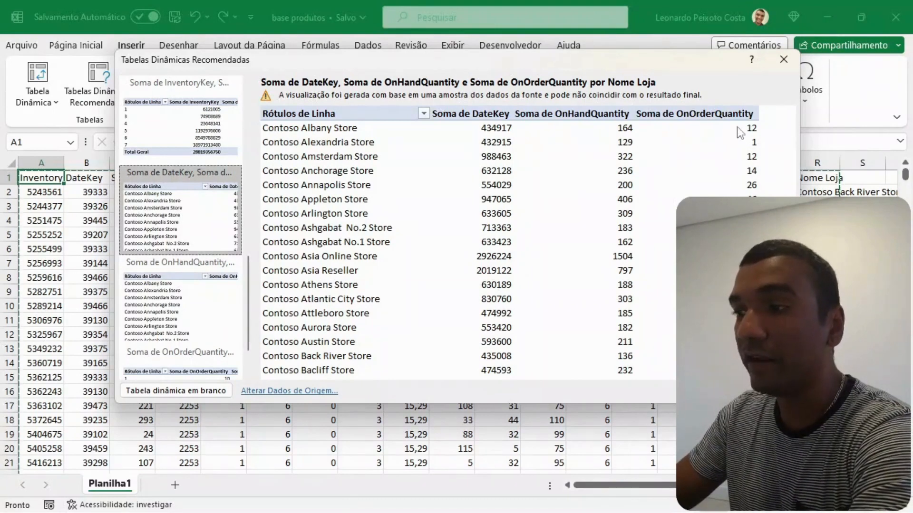
scroll(184, 295, "down", 1)
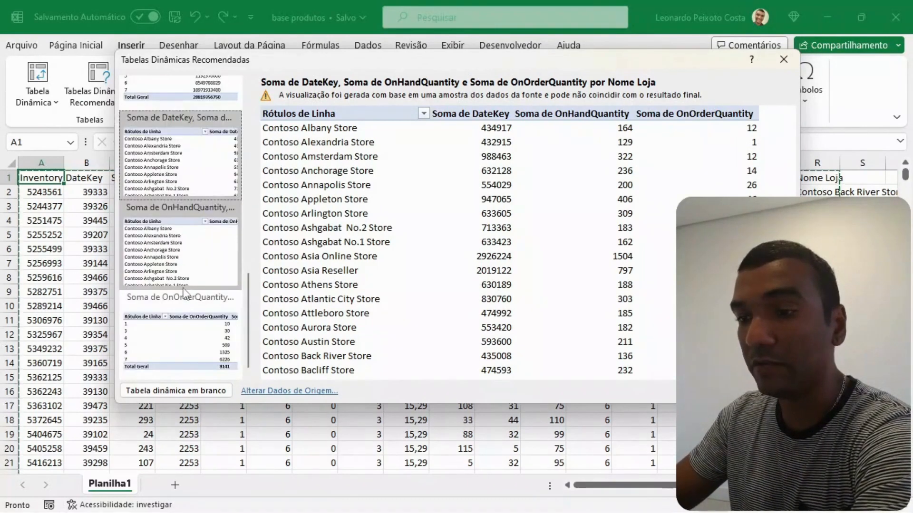
left_click(185, 249)
left_click(179, 333)
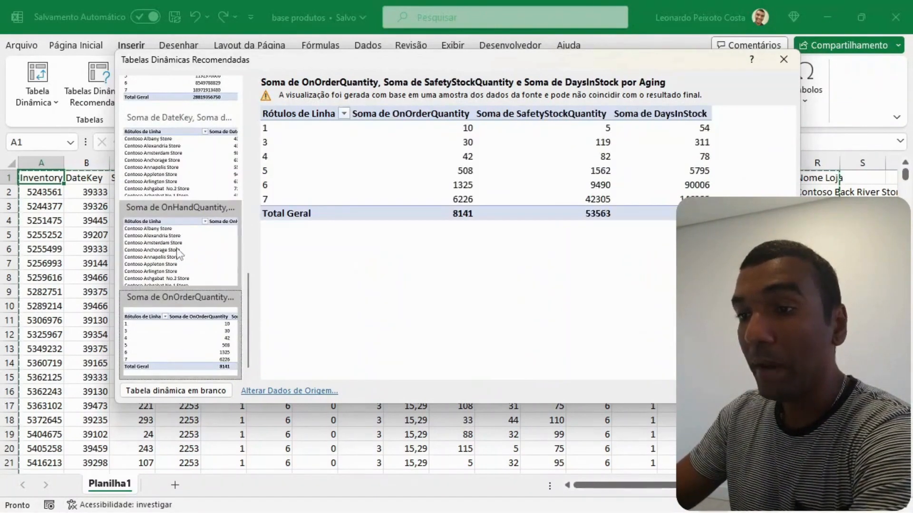
left_click(178, 254)
left_click(173, 151)
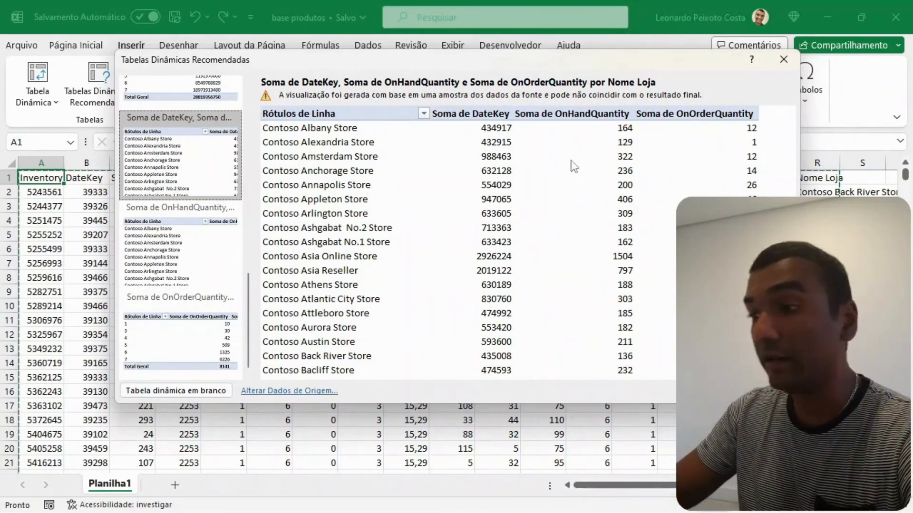
key("Escape")
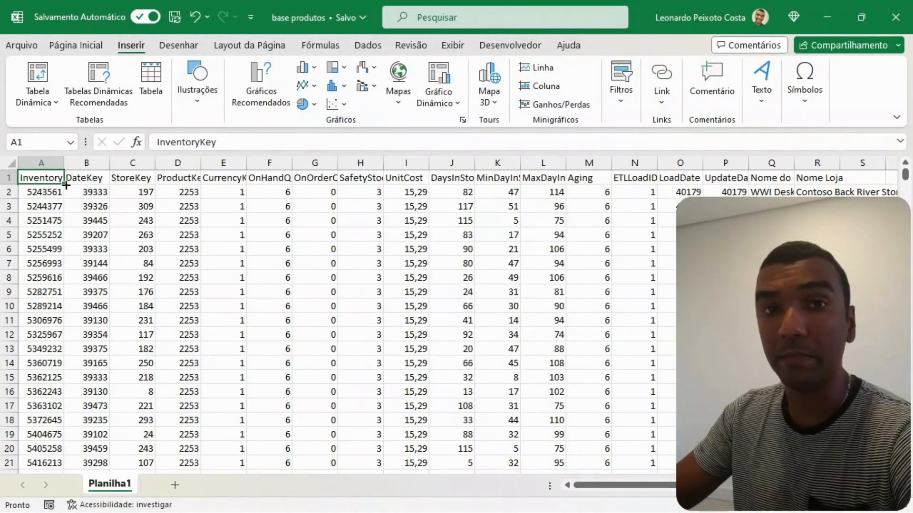
- Start a PivotTable from a table or range and set its source to the whole columns A:R of Planilha1
left_click(45, 102)
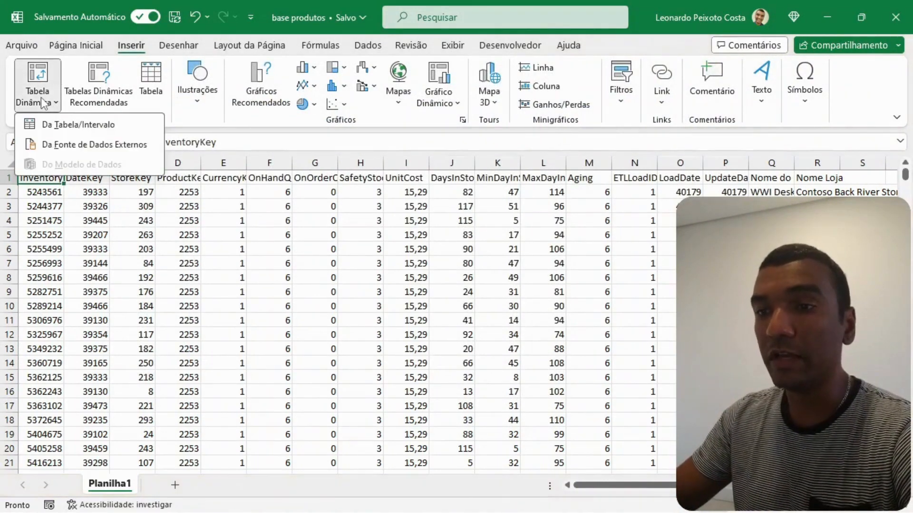
left_click(56, 126)
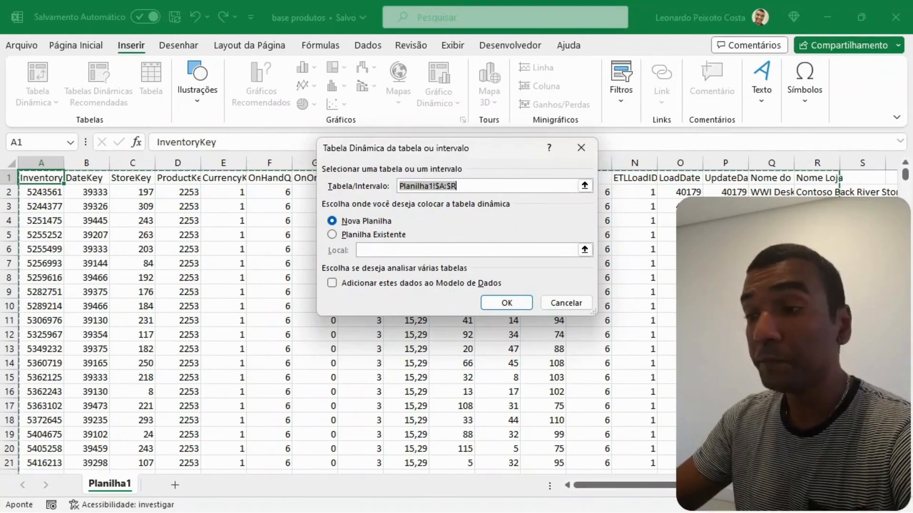
left_click(584, 185)
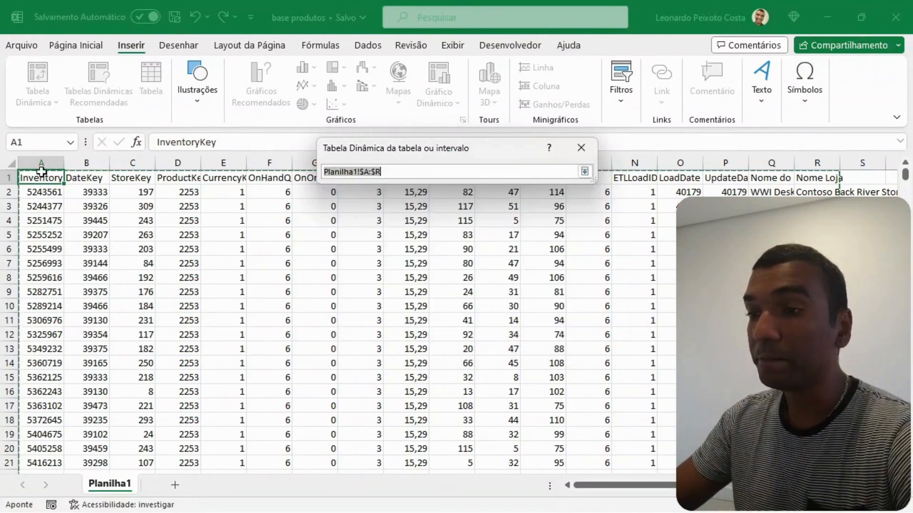
left_click(33, 179)
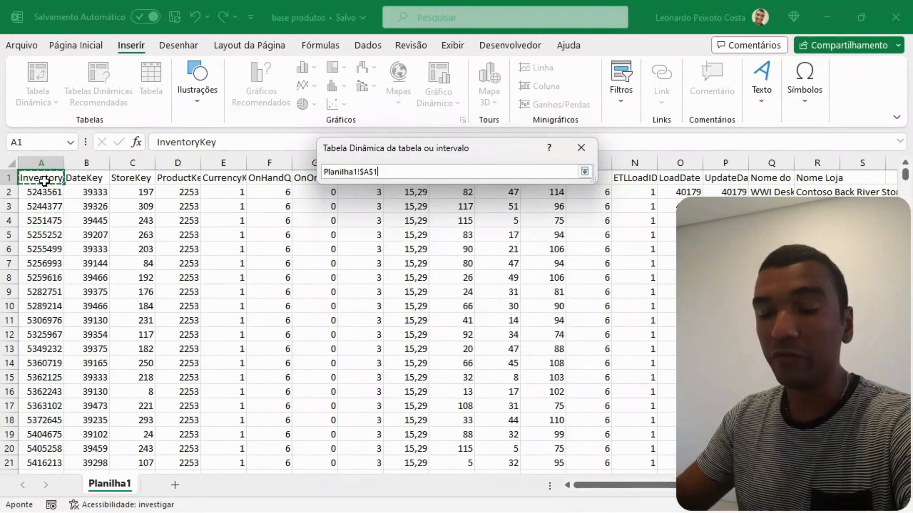
key("ctrl+space")
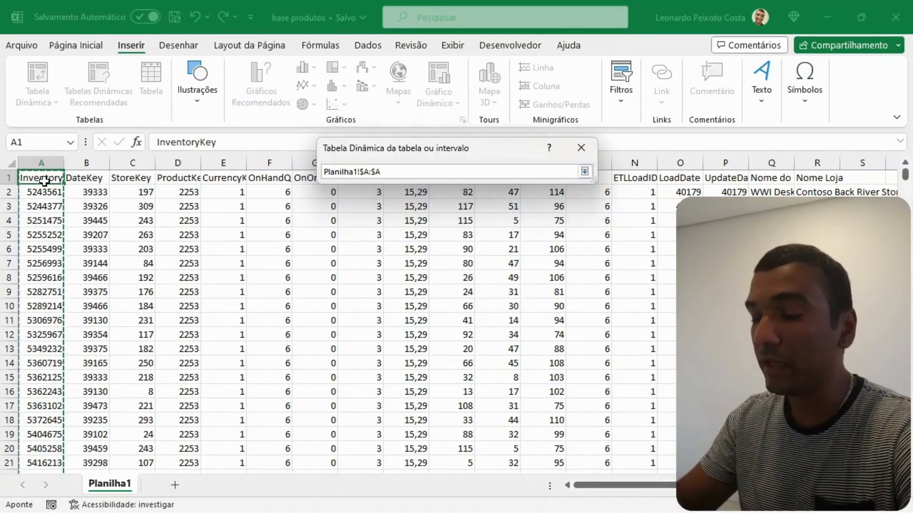
key("ctrl+shift+Right")
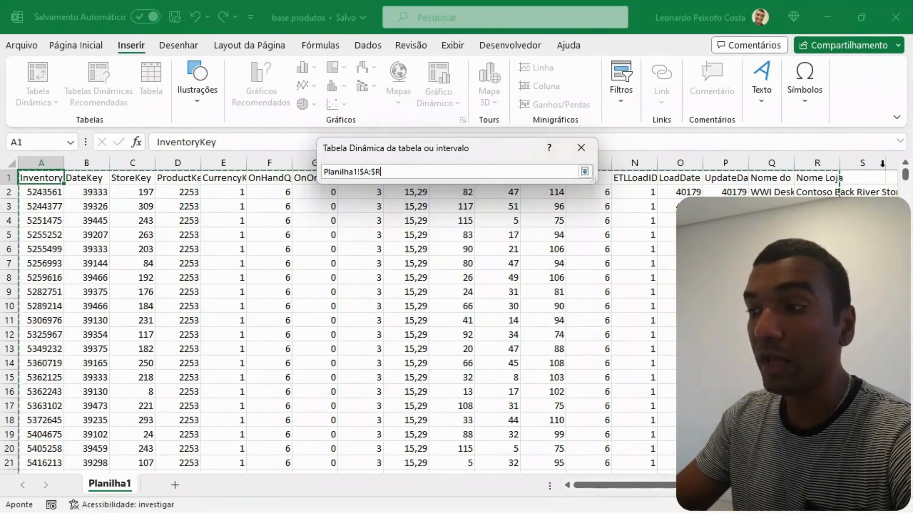
left_click(584, 172)
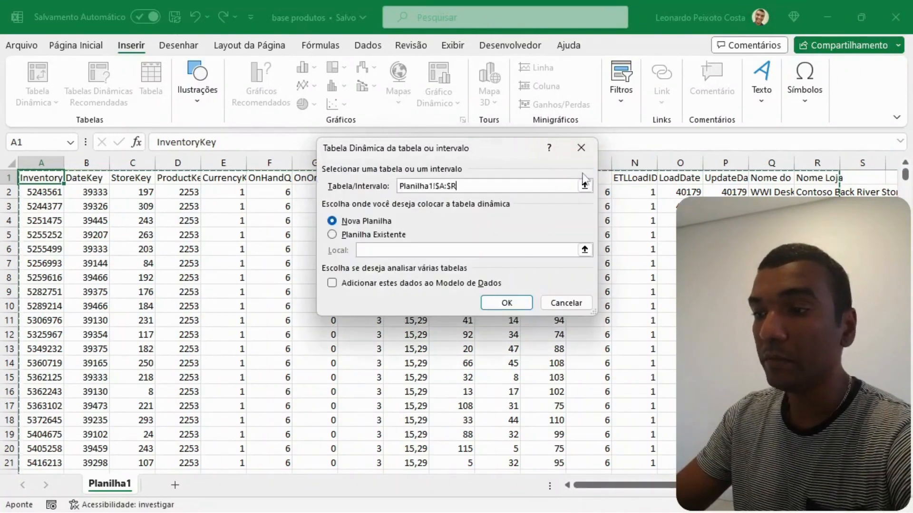
- Set the pivot table's destination to the existing worksheet at Planilha1!$W$1
left_click(338, 236)
left_click_drag(651, 486, 668, 486)
scroll(457, 380, "right", 11)
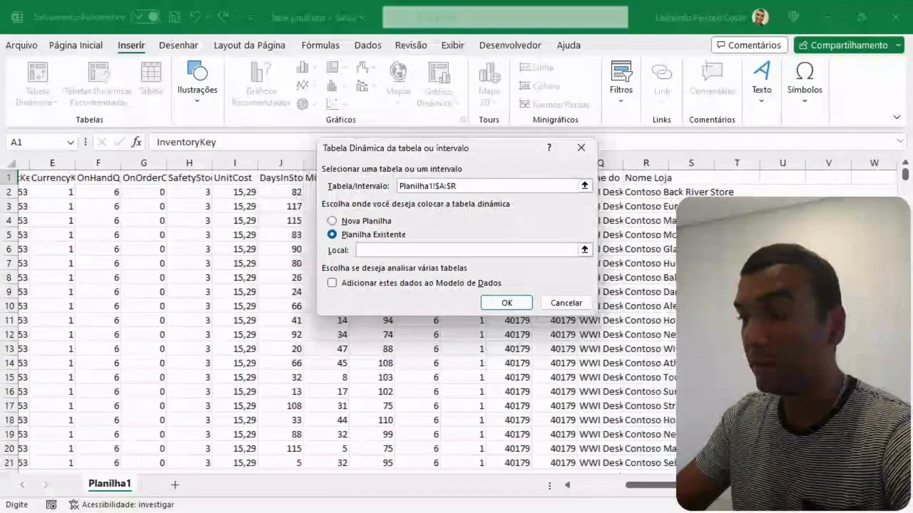
scroll(191, 206, "right", 7)
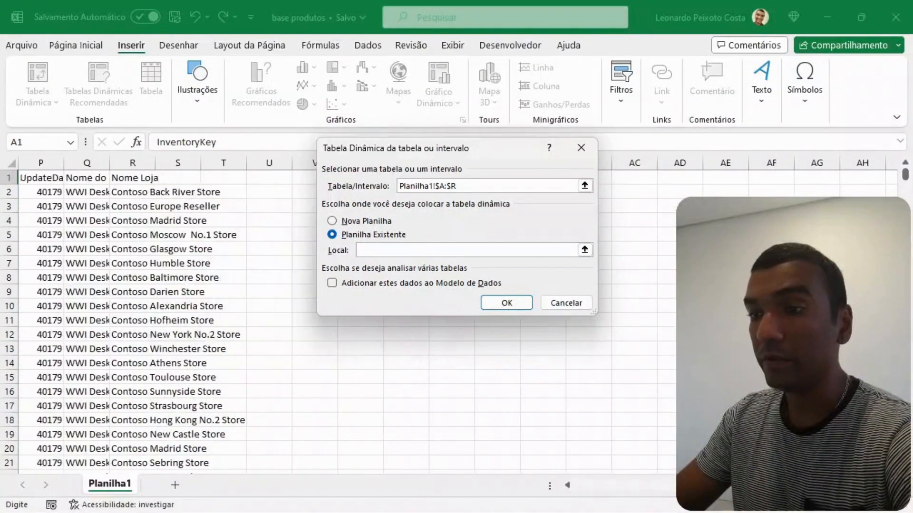
left_click(167, 179)
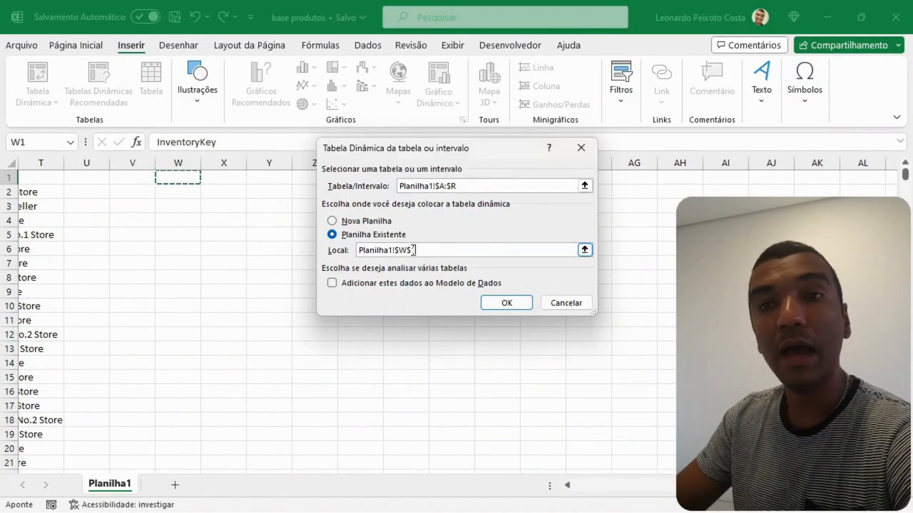
- Choose a new worksheet as the destination and create the pivot table
left_click(332, 222)
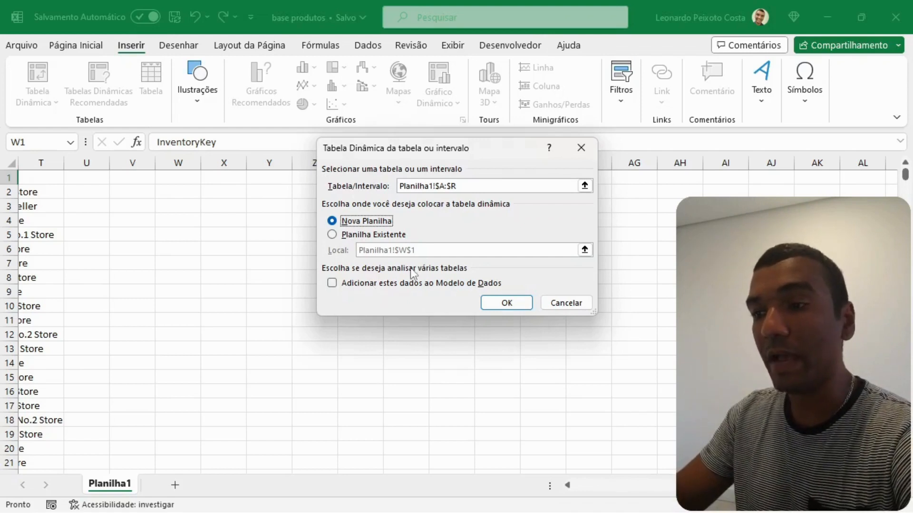
left_click(500, 304)
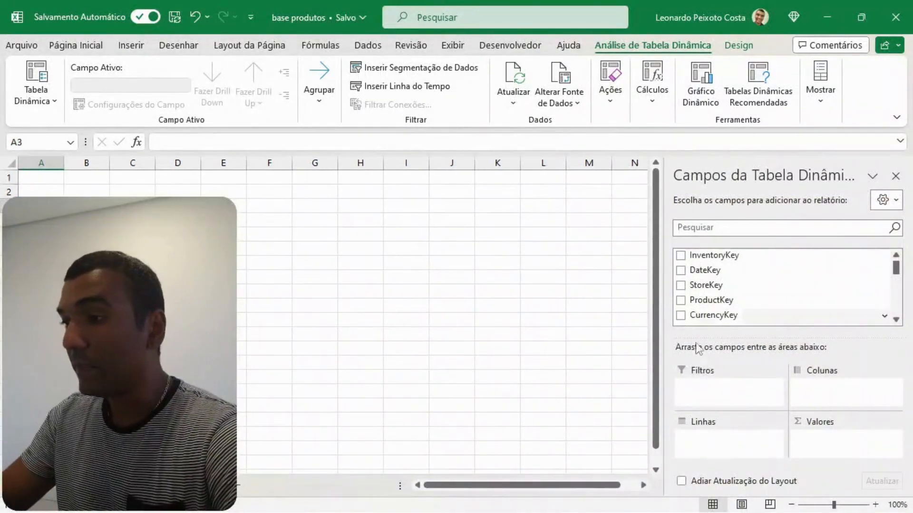
- Add the Nome Loja field to the rows area of the pivot table
scroll(769, 274, "down", 5)
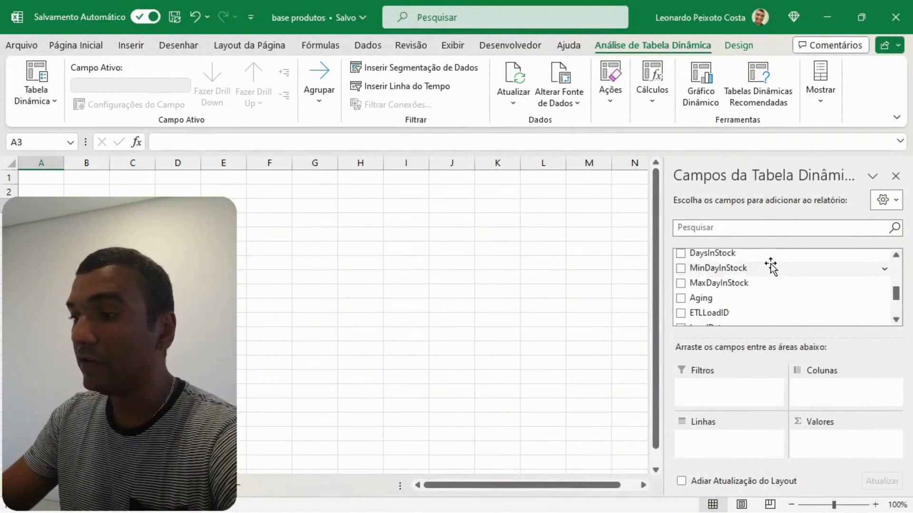
scroll(771, 265, "up", 5)
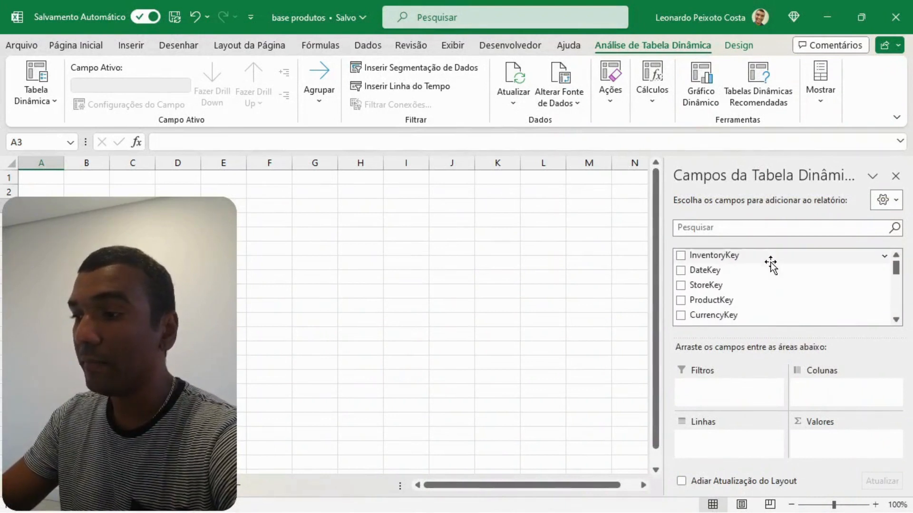
scroll(774, 269, "down", 5)
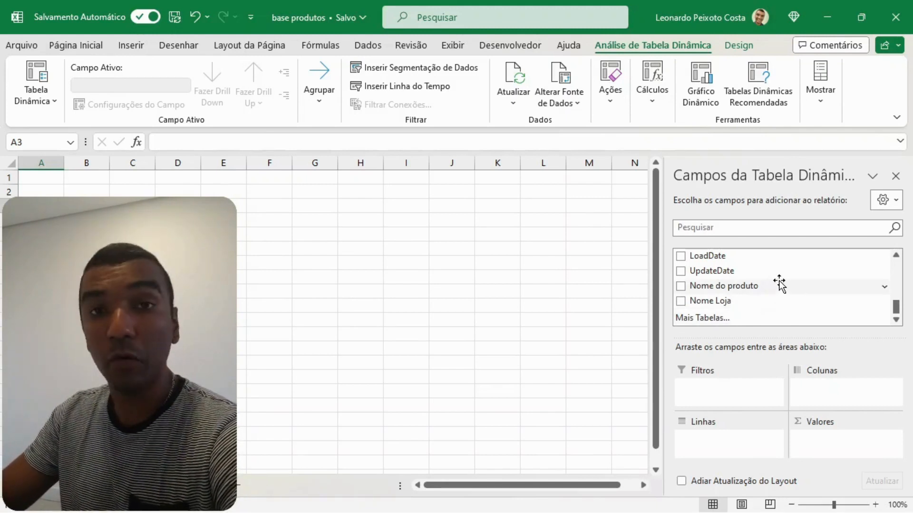
scroll(785, 280, "up", 5)
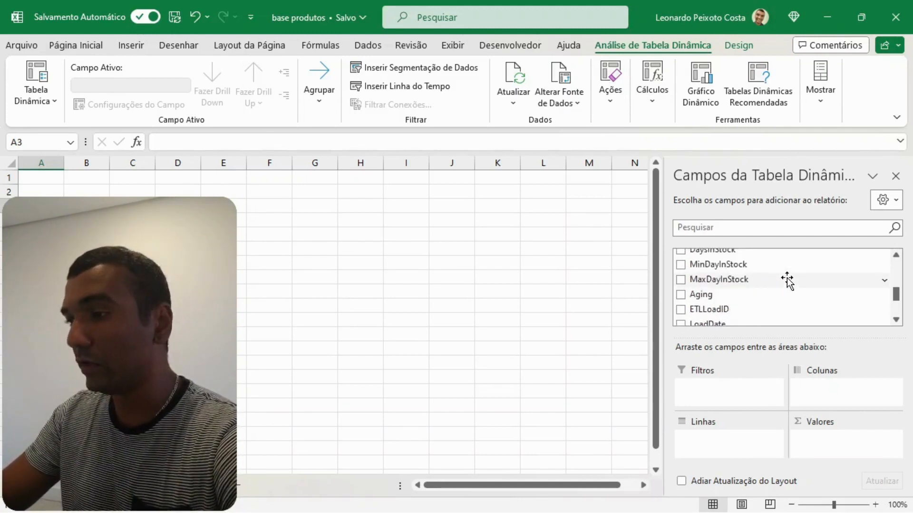
scroll(789, 281, "up", 2)
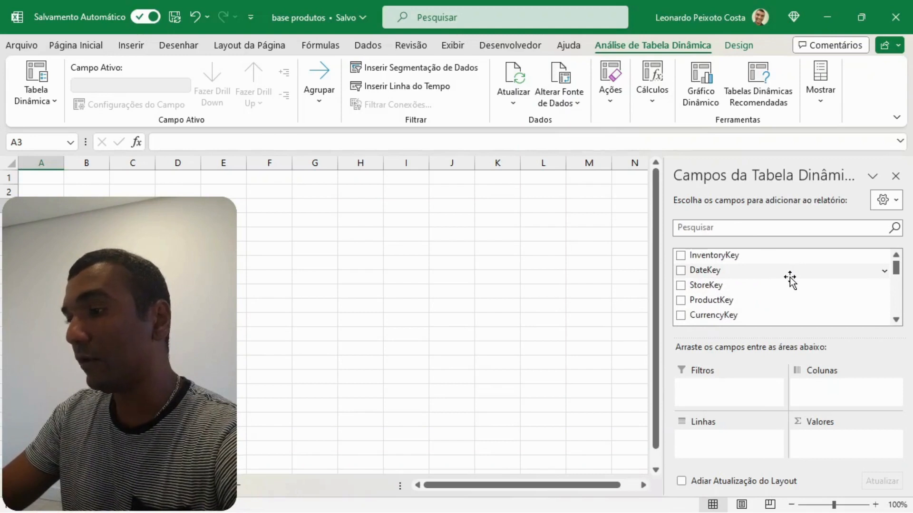
scroll(789, 281, "down", 2)
scroll(752, 281, "down", 5)
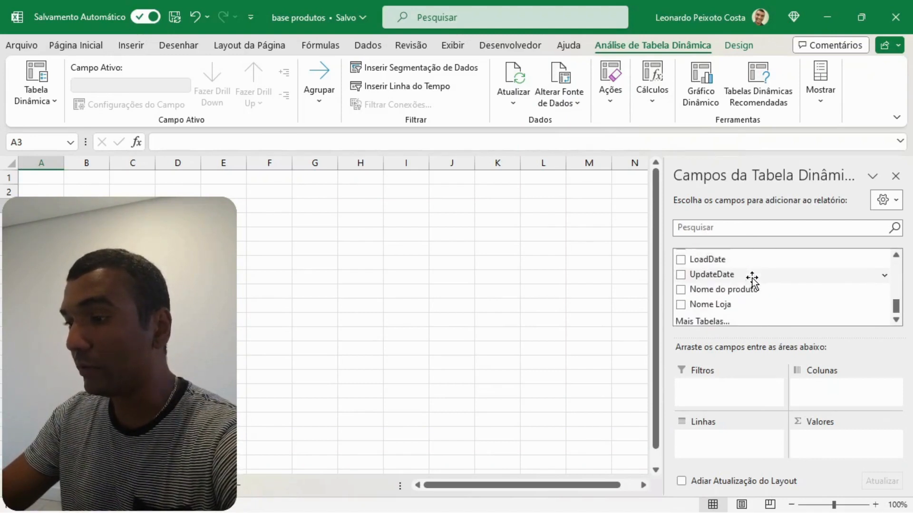
left_click_drag(717, 301, 702, 438)
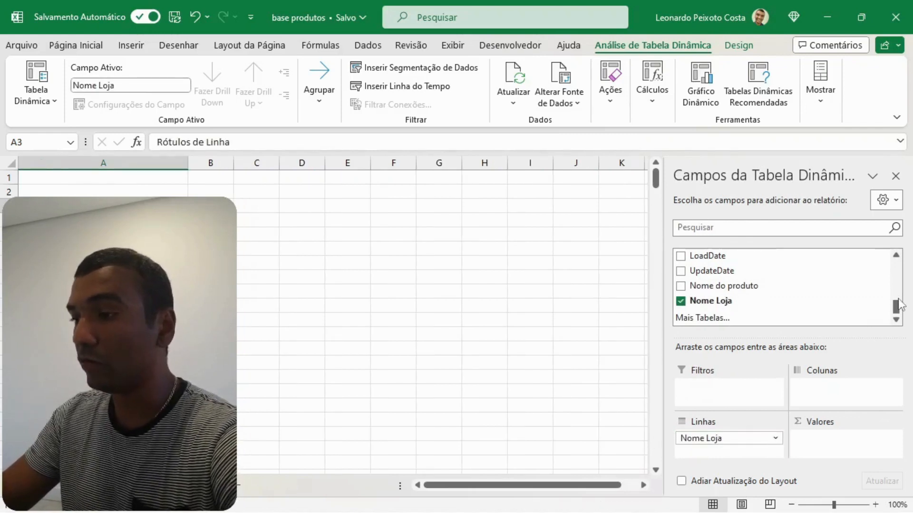
- Add the OnHandQuantity field to the values area of the pivot table as a sum
left_click_drag(897, 308, 895, 269)
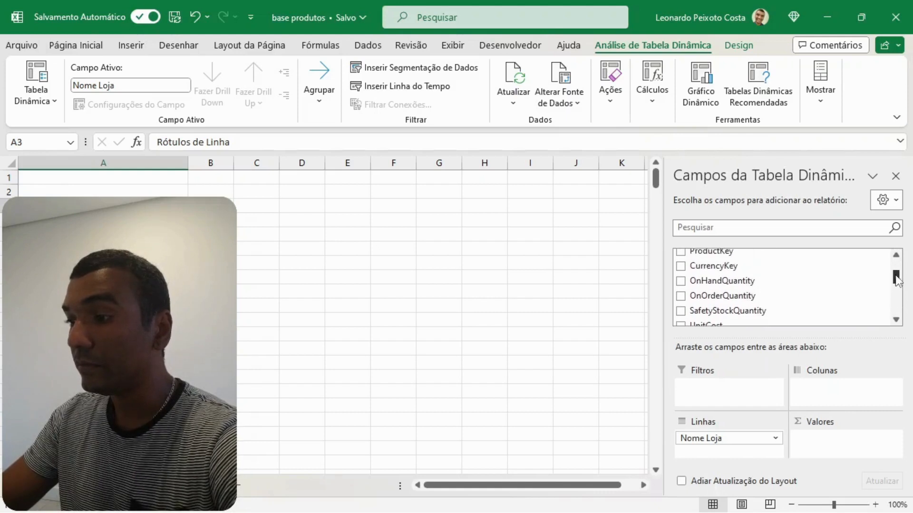
left_click_drag(750, 279, 831, 440)
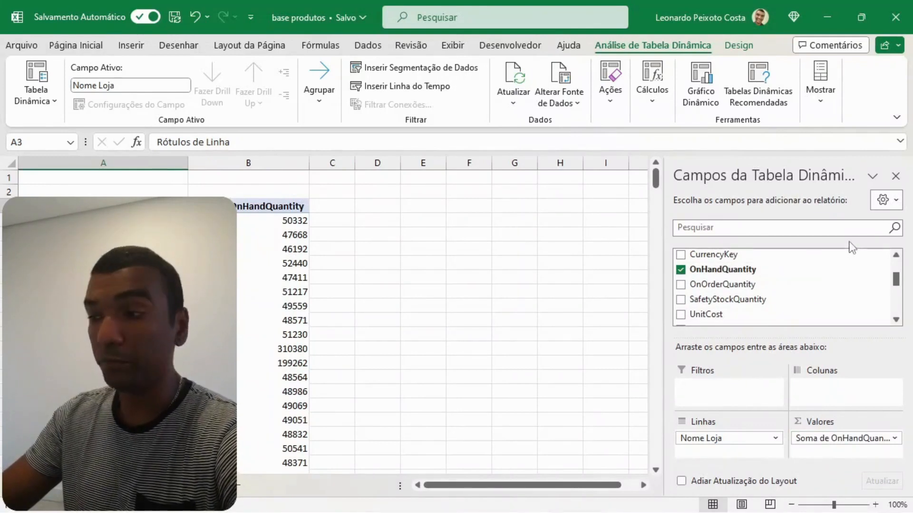
- Add the Nome do produto field to the filters area of the pivot table
left_click(896, 320)
left_click(897, 320)
left_click(897, 320)
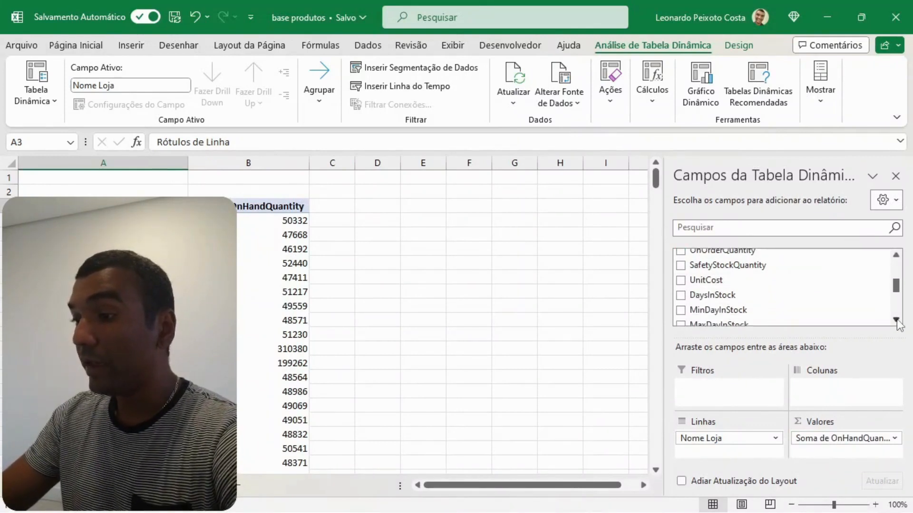
left_click(896, 319)
left_click(897, 320)
left_click(896, 320)
left_click(896, 320)
left_click(896, 320)
left_click(897, 319)
left_click(896, 320)
left_click(896, 319)
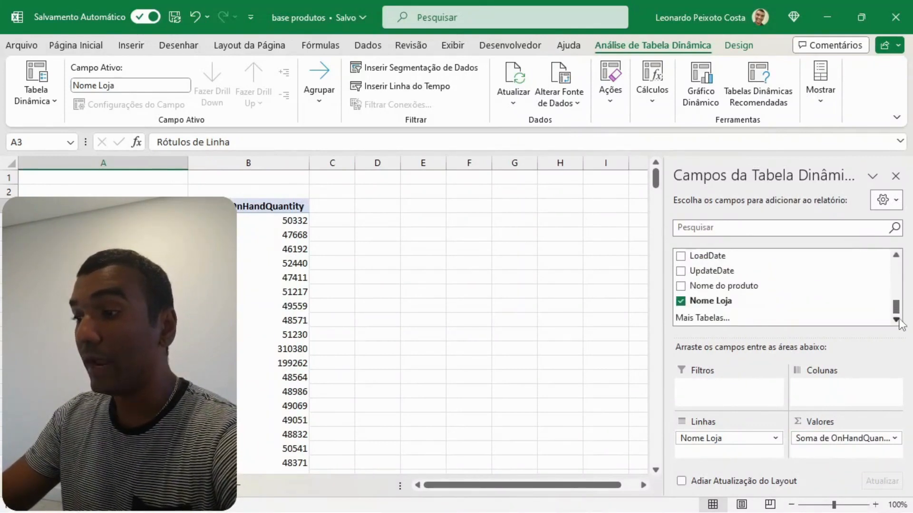
left_click_drag(763, 293, 717, 387)
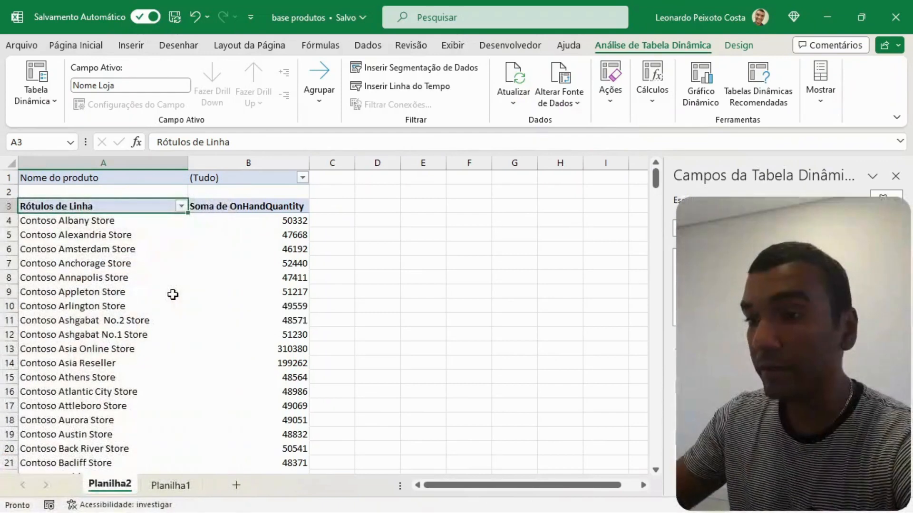
left_click(326, 189)
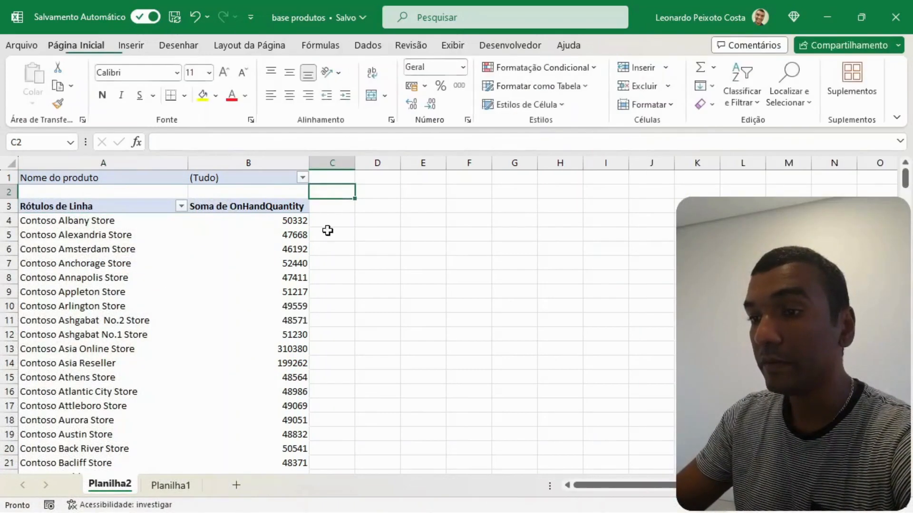
left_click(303, 177)
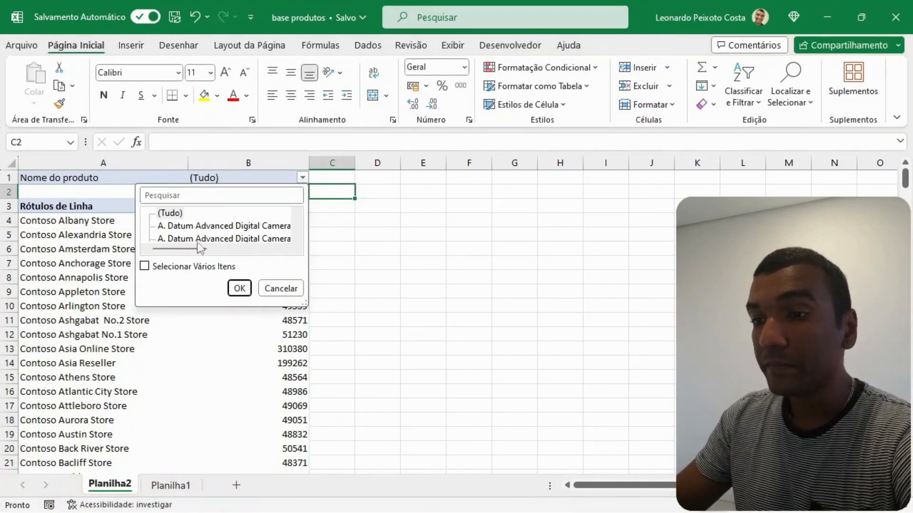
left_click_drag(304, 302, 616, 418)
left_click(60, 262)
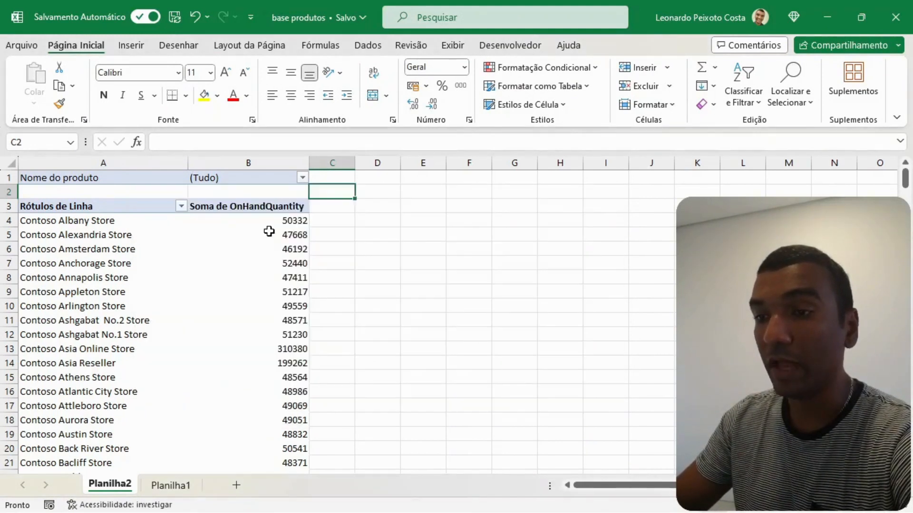
left_click(285, 222)
left_click(26, 223)
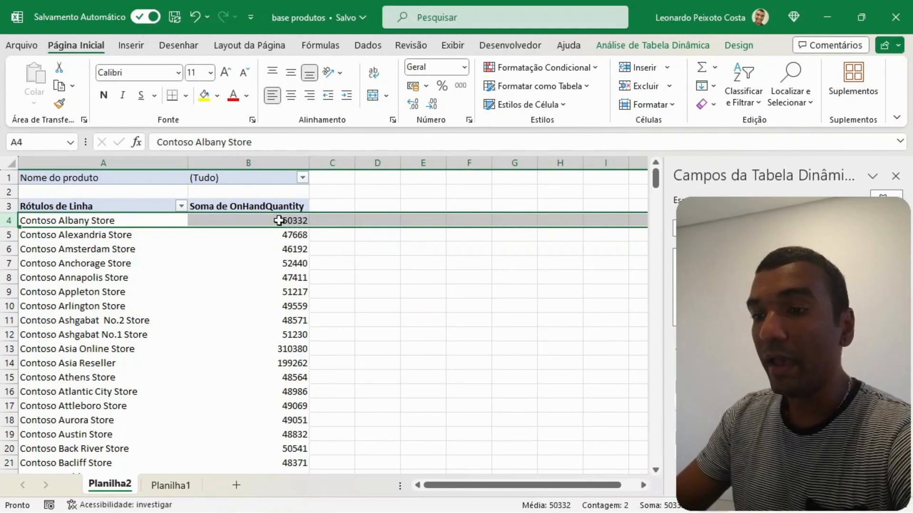
- Filter the pivot table by Nome do produto to only Adventure Works 19" Portable LCD HDTV M110 Silver, with multiple item selection enabled
left_click(302, 177)
left_click_drag(302, 300, 550, 418)
left_click(144, 381)
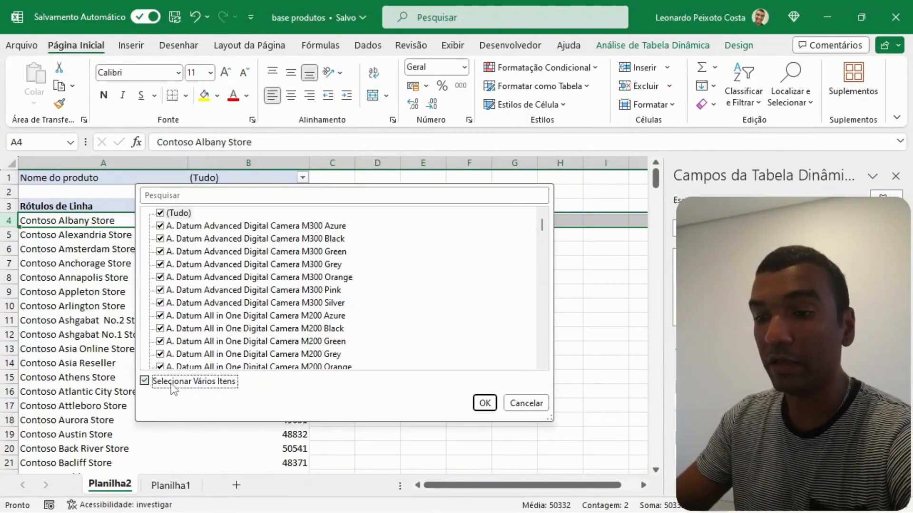
left_click(161, 213)
scroll(209, 267, "down", 8)
scroll(210, 267, "down", 20)
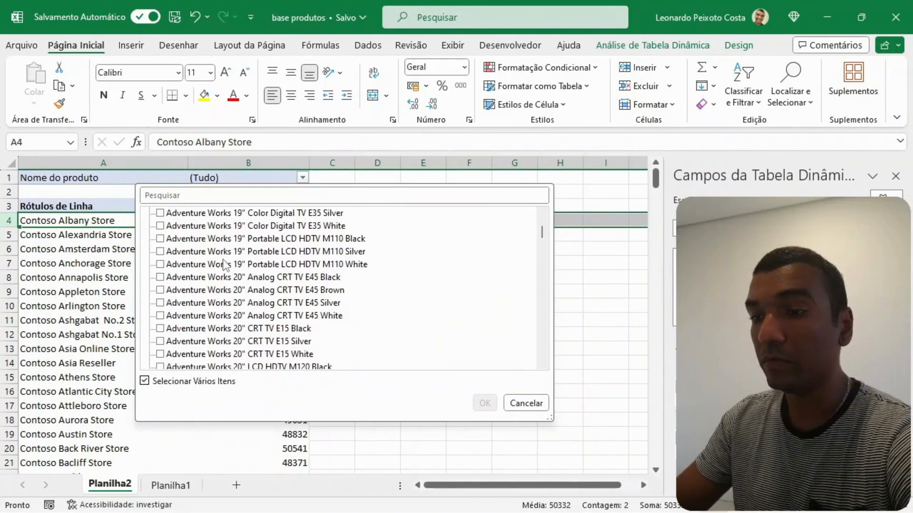
left_click(160, 251)
left_click(484, 403)
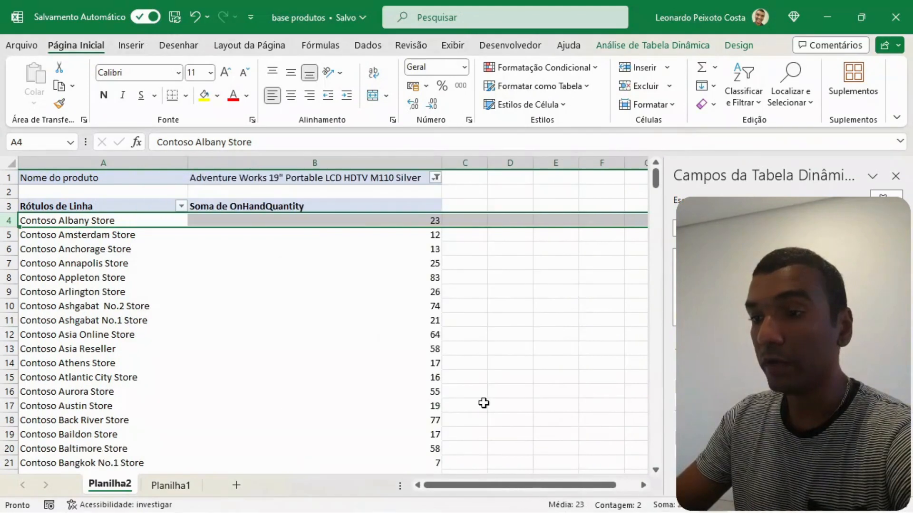
- Examine the filtered product's on-hand quantity store by store, down to the grand total row
left_click(501, 205)
left_click(243, 178)
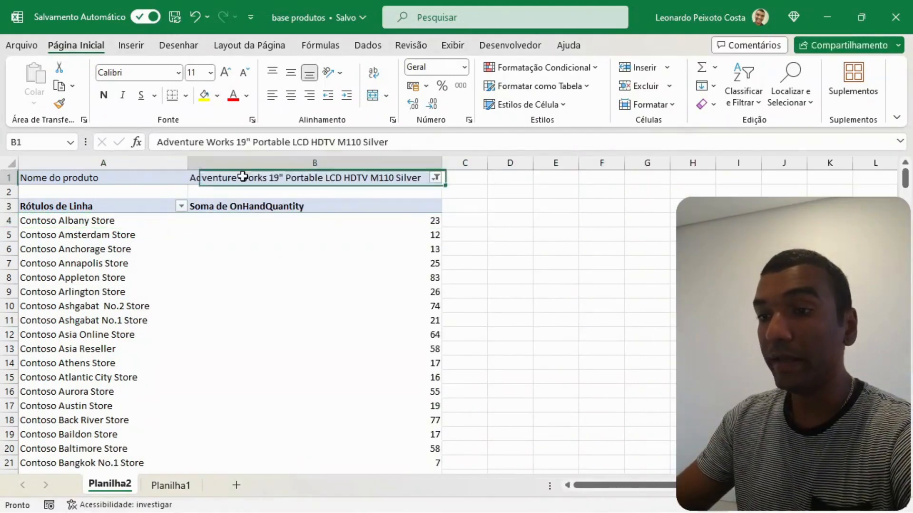
left_click(76, 224)
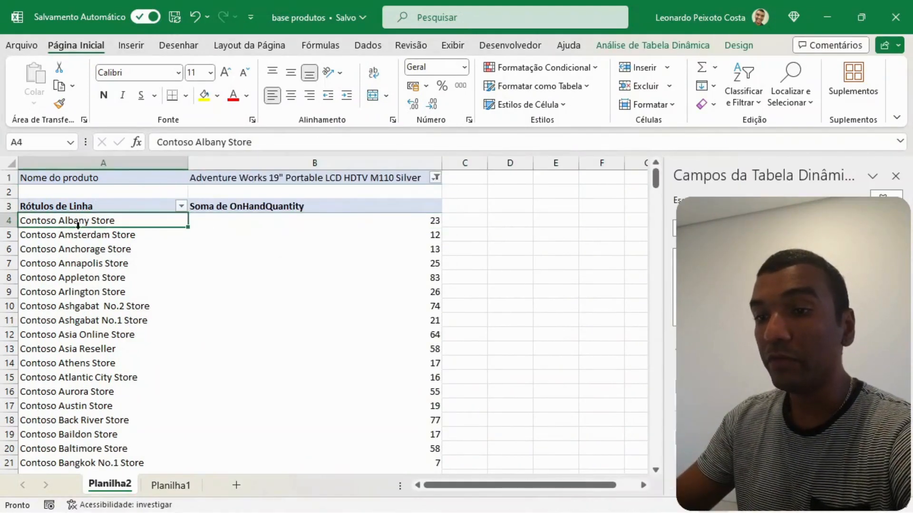
left_click(435, 225)
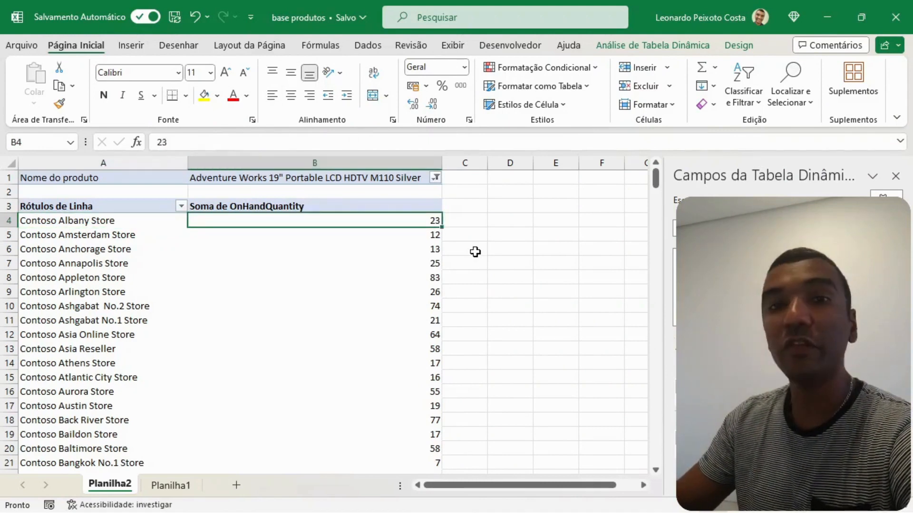
left_click(429, 238)
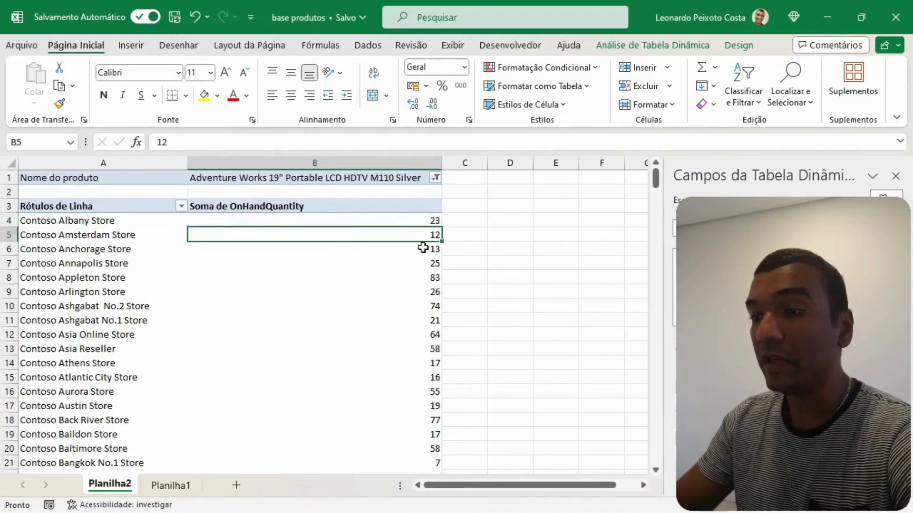
scroll(424, 248, "down", 17)
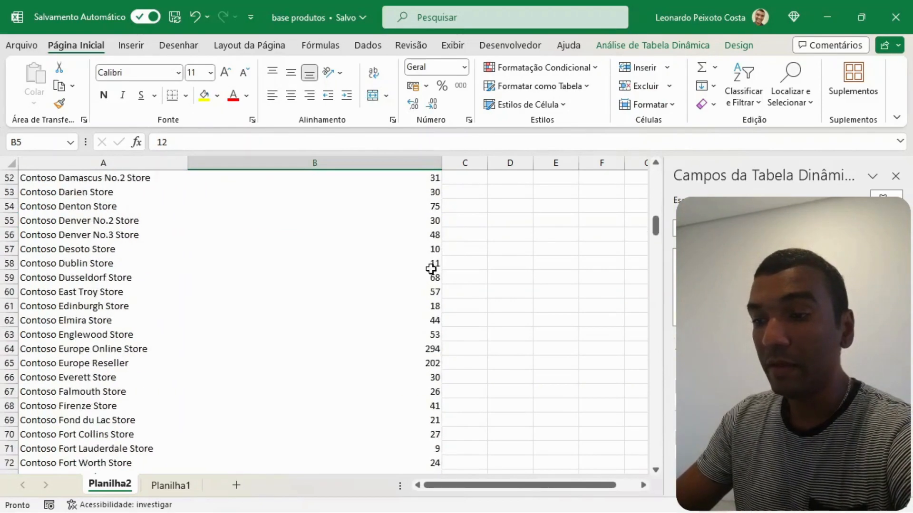
scroll(431, 269, "down", 20)
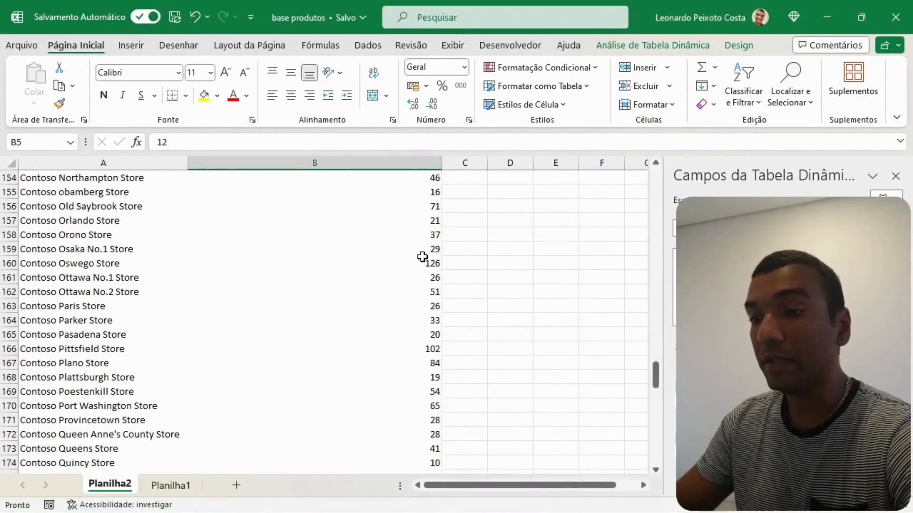
scroll(422, 257, "down", 5)
left_click(428, 261)
key("ctrl+Down")
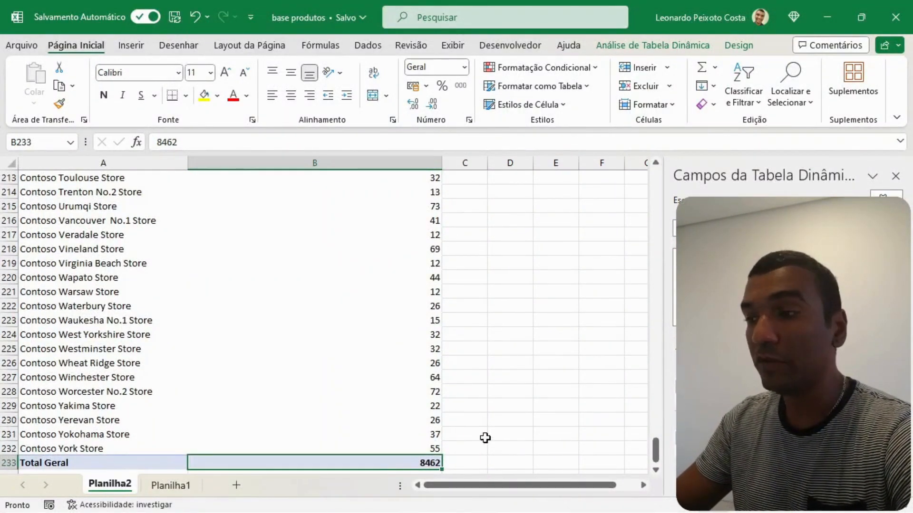
mouse_move(422, 397)
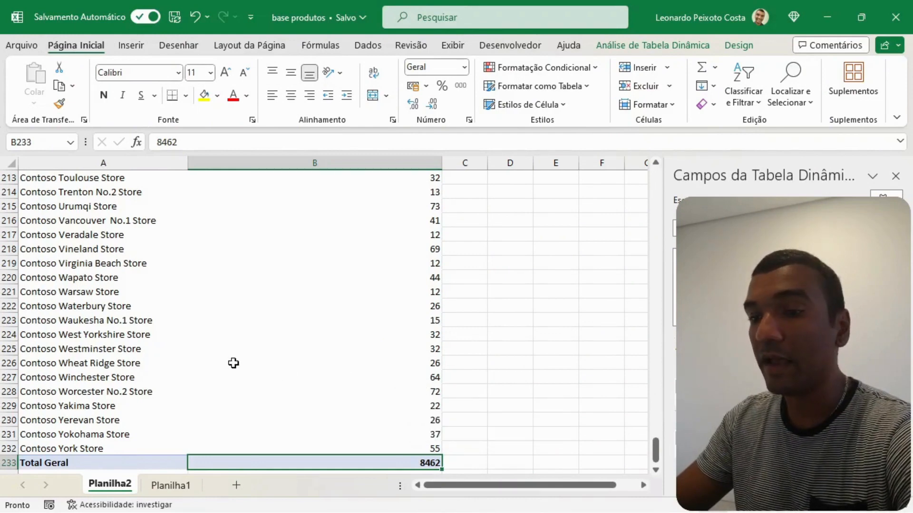
scroll(409, 289, "up", 10)
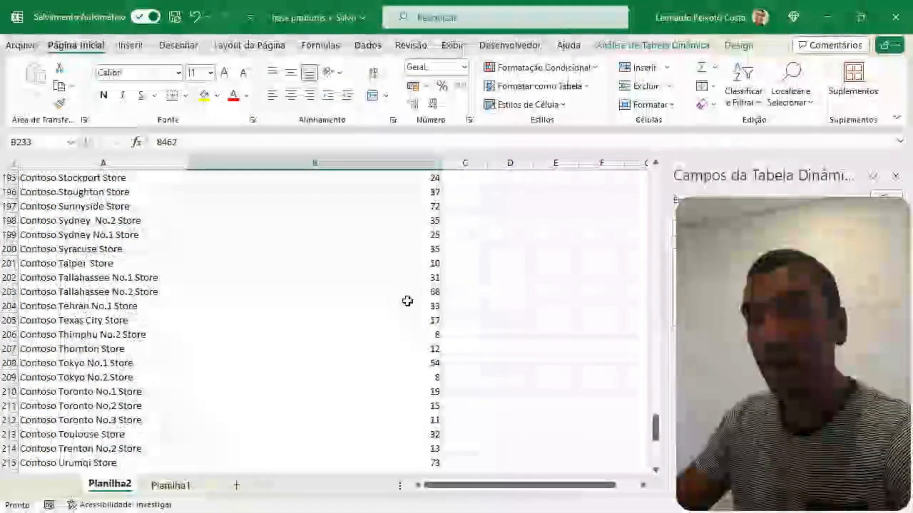
left_click(428, 281)
key("ctrl+Up")
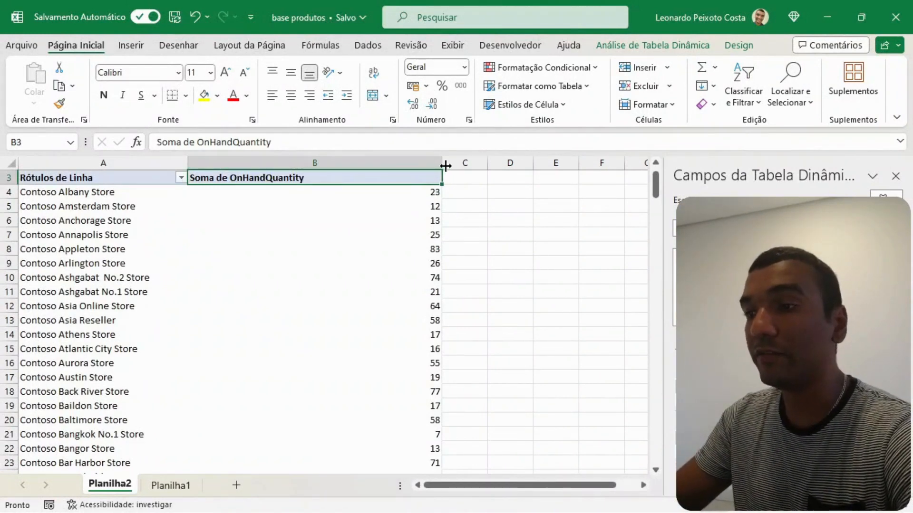
- Narrow column B and reset the Nome do produto filter to all products with multiple item selection disabled
left_click_drag(443, 164, 279, 172)
scroll(239, 260, "up", 1)
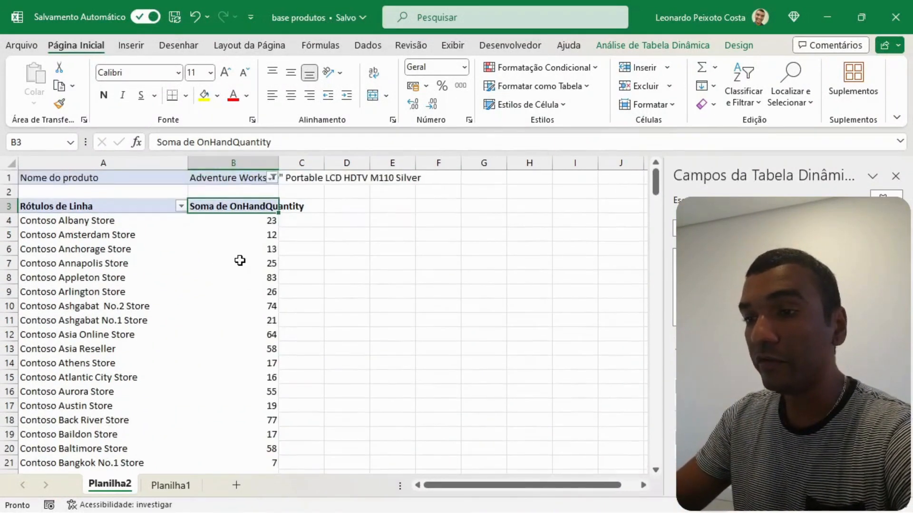
left_click(274, 179)
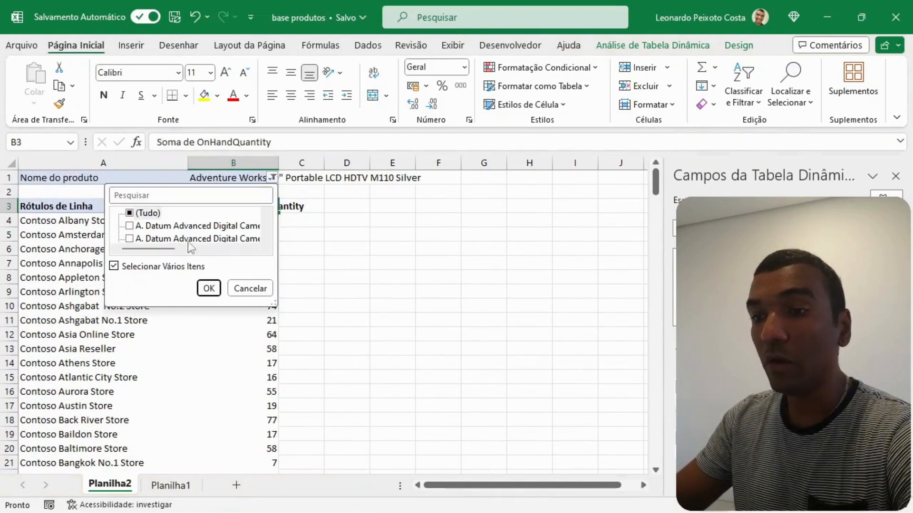
left_click(114, 266)
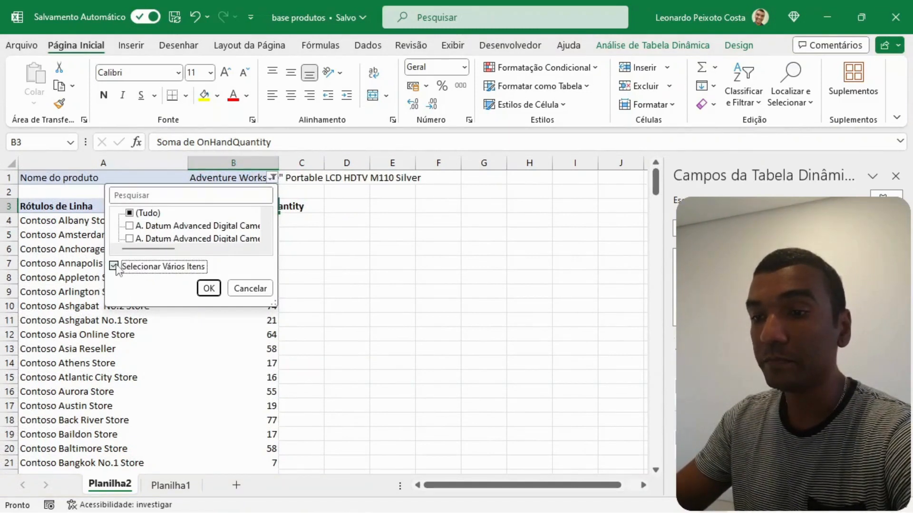
left_click(114, 266)
left_click(209, 288)
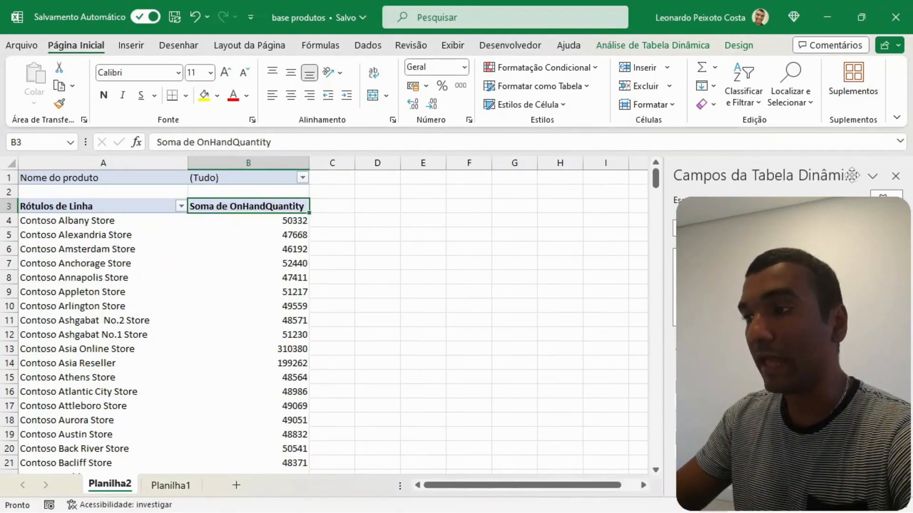
- Insert a slicer for the MinDayInStock field and place it beside the pivot table, starting at column C
left_click(623, 45)
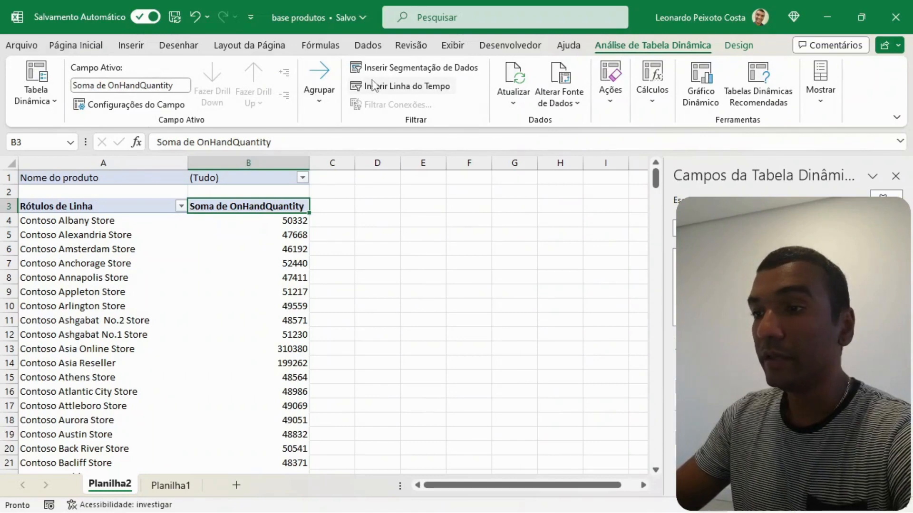
left_click(412, 71)
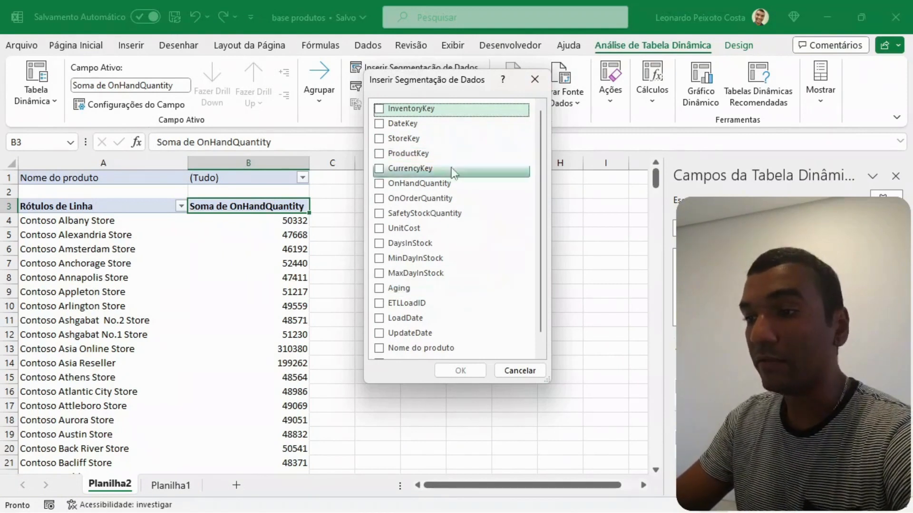
scroll(469, 215, "down", 1)
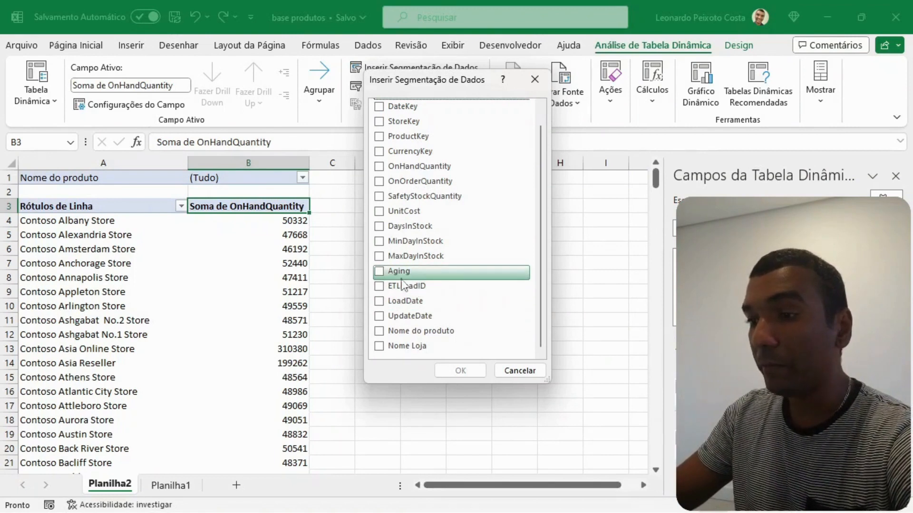
left_click(413, 242)
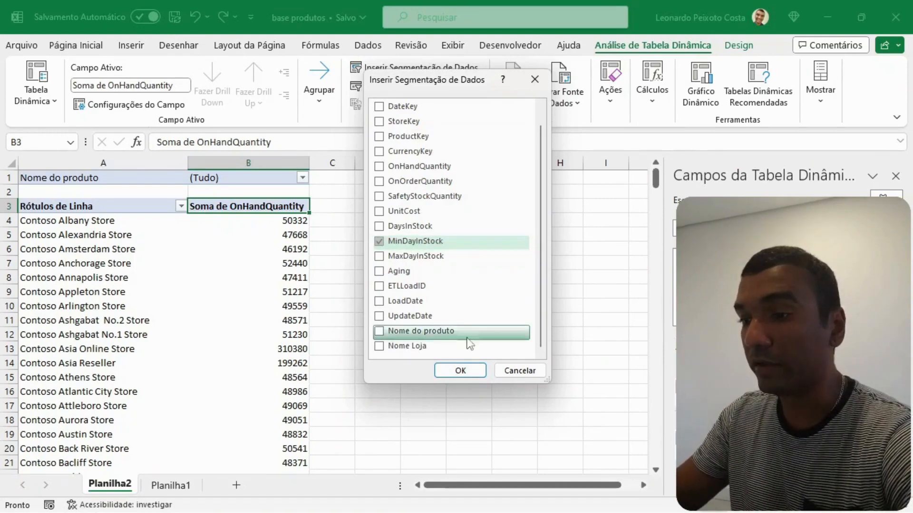
left_click(460, 372)
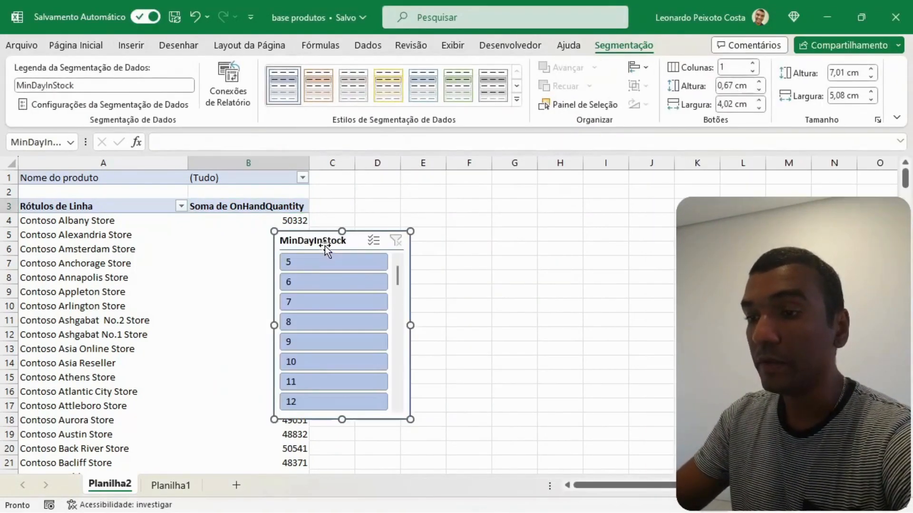
left_click_drag(318, 241, 357, 180)
left_click(589, 236)
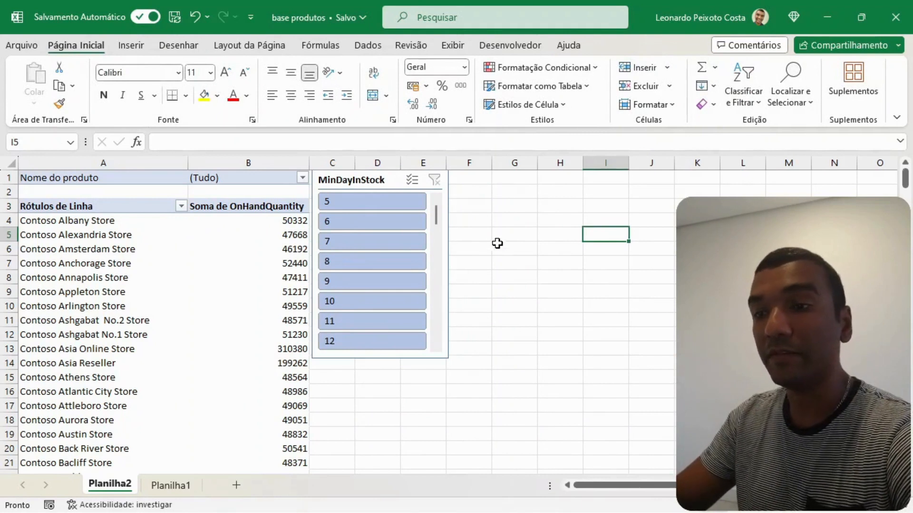
- Filter the pivot table to a MinDayInStock of 5 with the slicer and check the Contoso Albany Store quantity
left_click(352, 200)
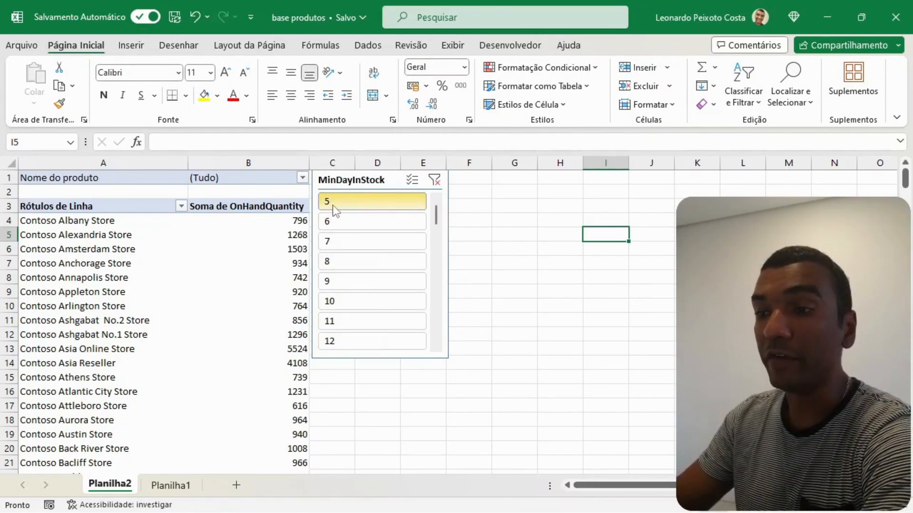
left_click(45, 224)
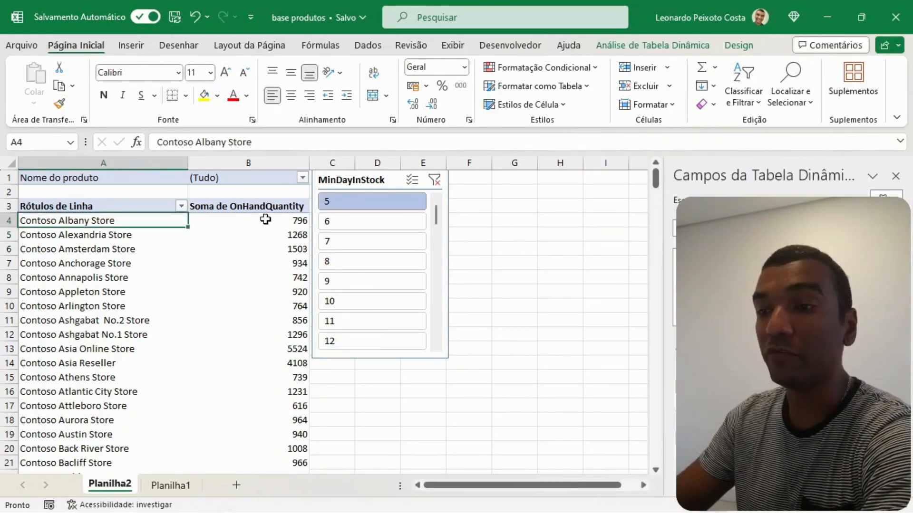
left_click(300, 220)
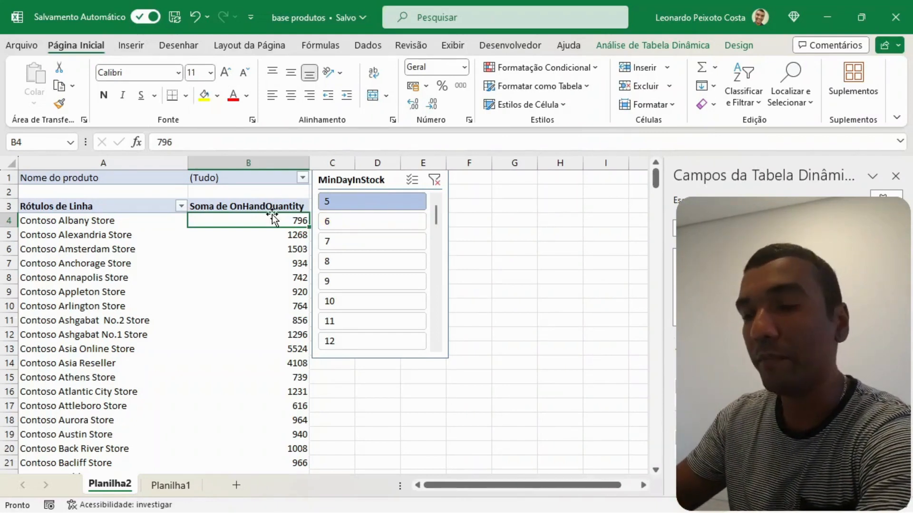
- Move the MinDayInStock slicer clear of the pivot table and add the Nome do produto field to the values as a count
left_click(278, 230)
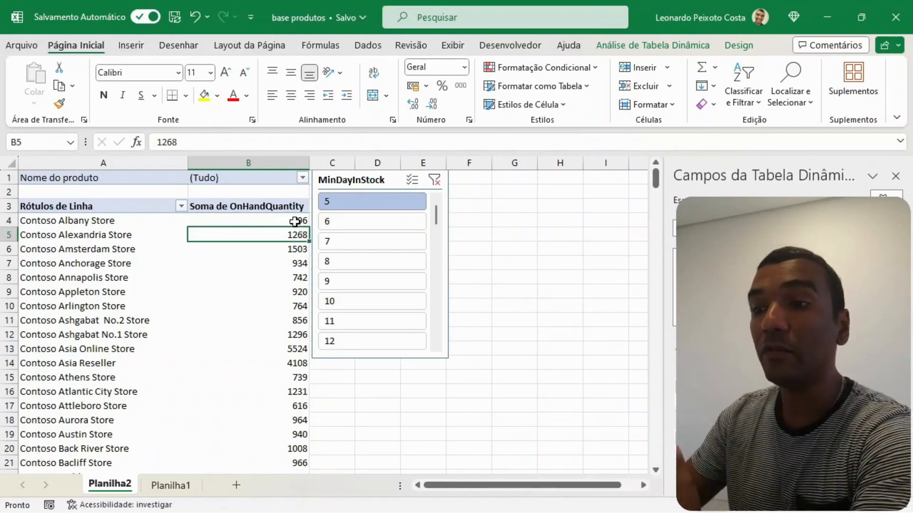
left_click(295, 222)
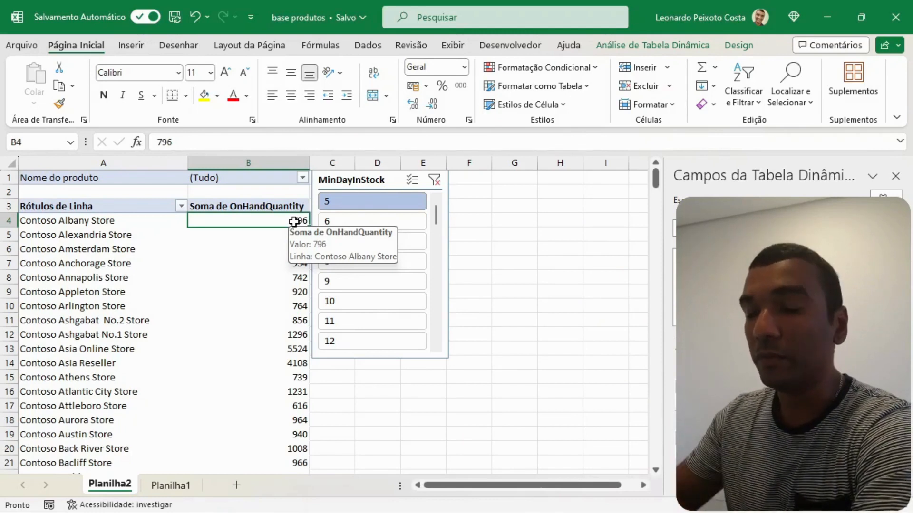
left_click_drag(383, 181, 497, 185)
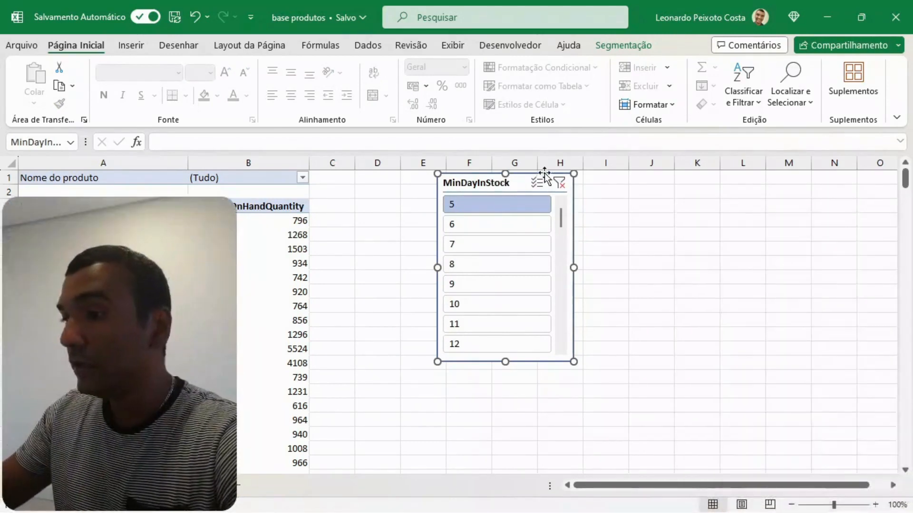
left_click(242, 292)
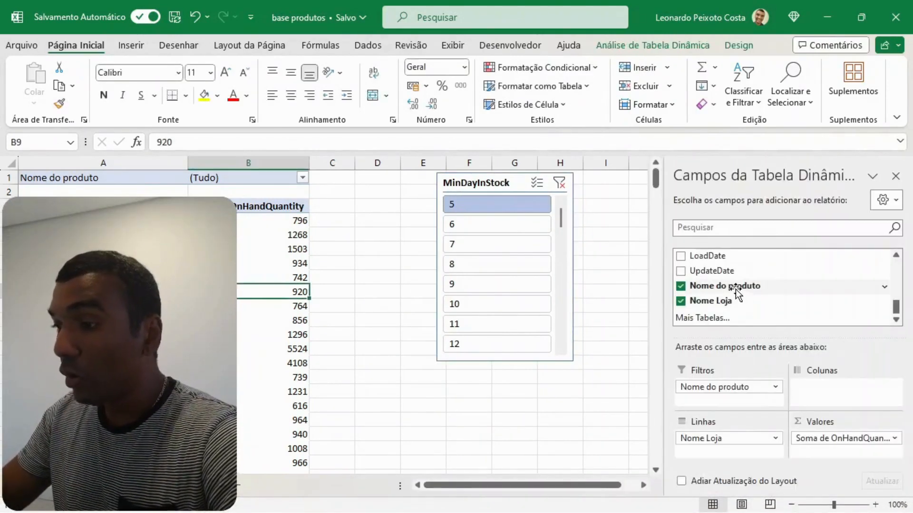
left_click_drag(728, 287, 836, 455)
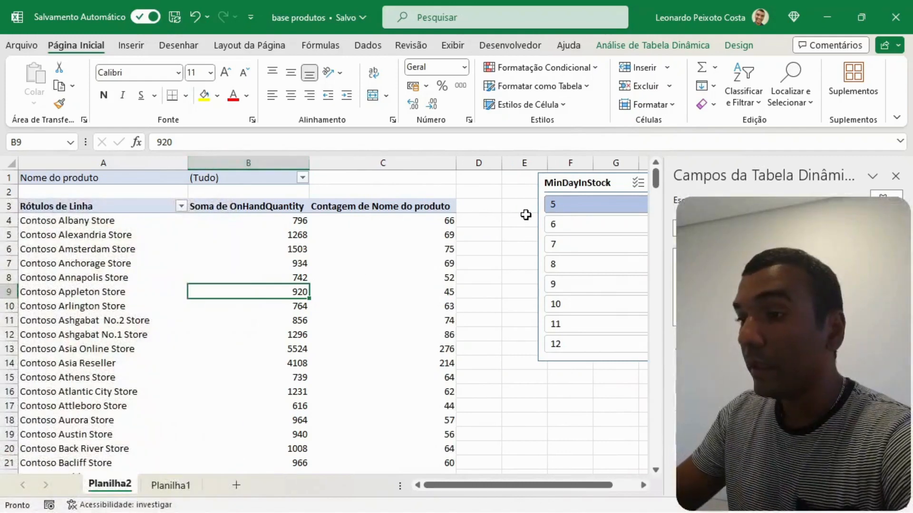
- Compare the Contoso Albany Store's on-hand quantity with its product name count in the pivot table
left_click(525, 216)
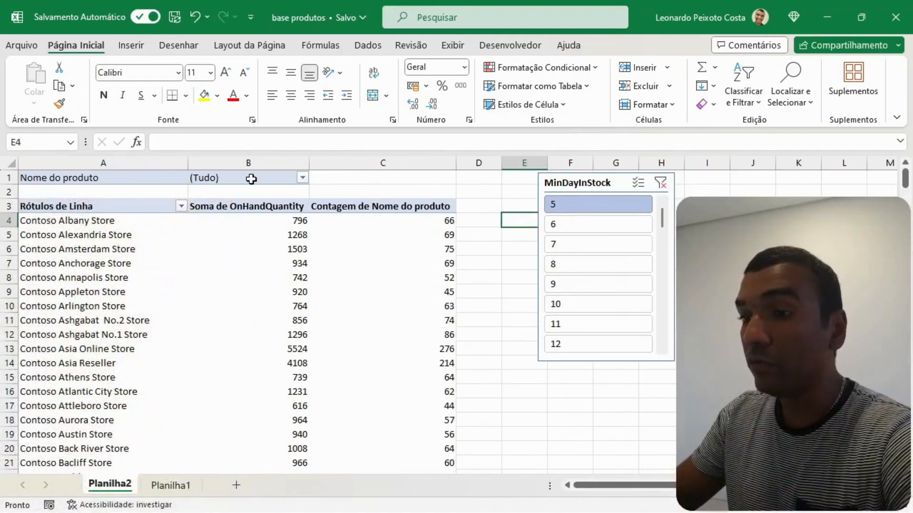
left_click(69, 179)
left_click(433, 222)
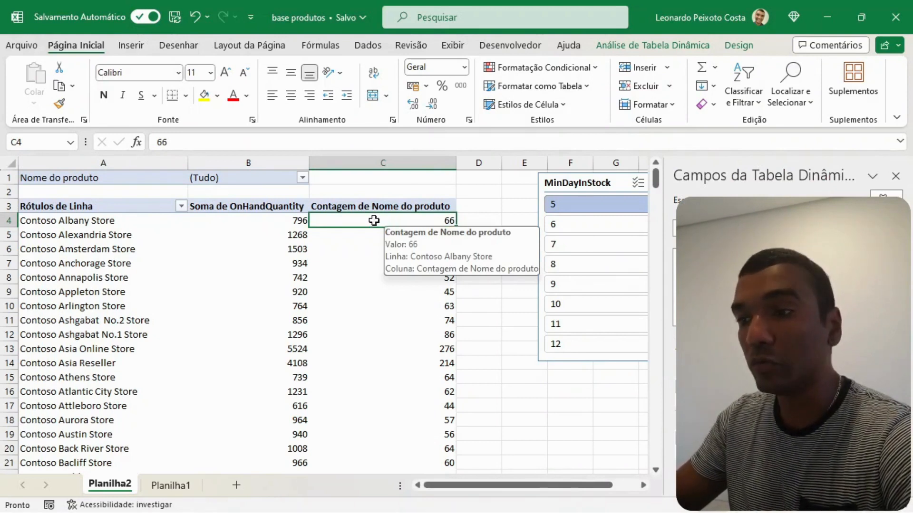
left_click(288, 223)
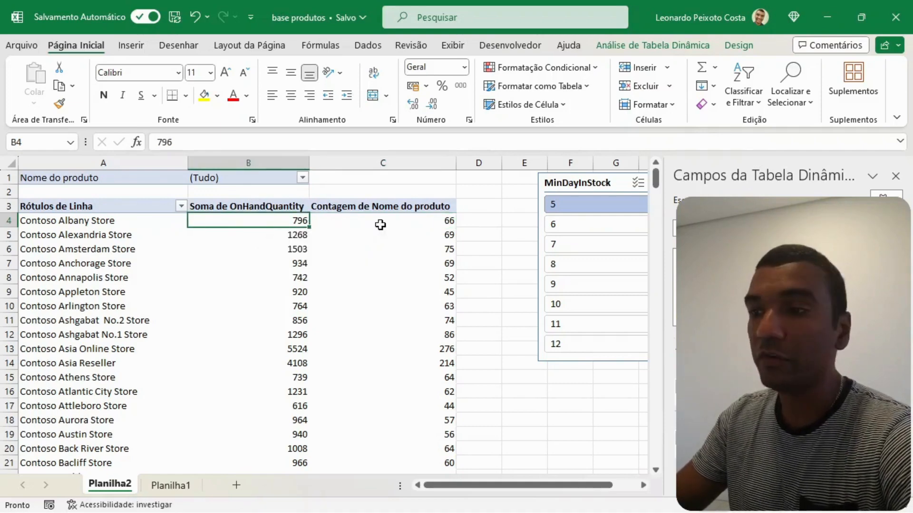
left_click(421, 221)
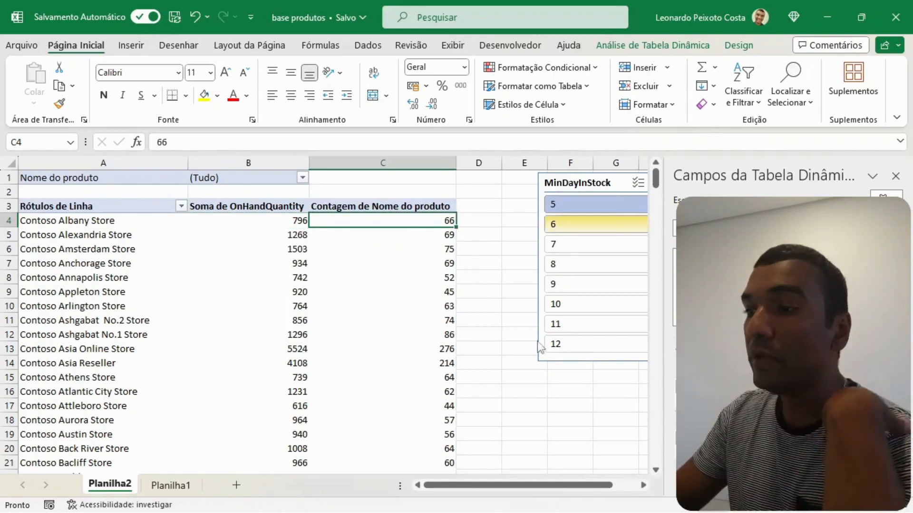
- Place the MinDayInStock slicer right beside the pivot table's count column, starting at column D, and filter to 6
left_click(554, 402)
left_click_drag(596, 185, 534, 188)
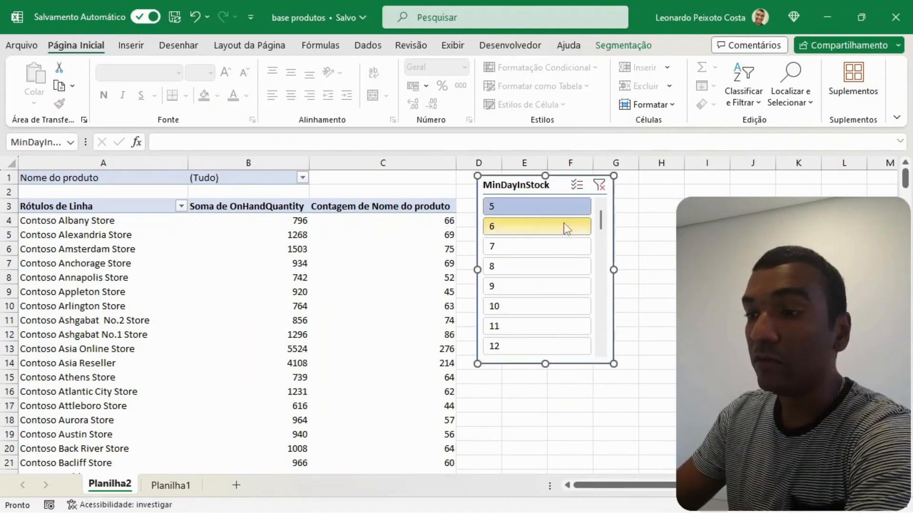
mouse_move(451, 226)
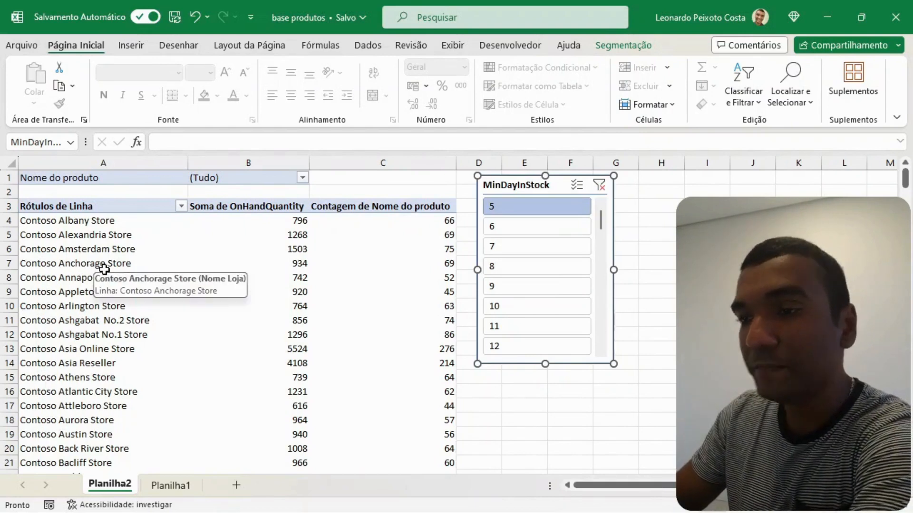
left_click(524, 228)
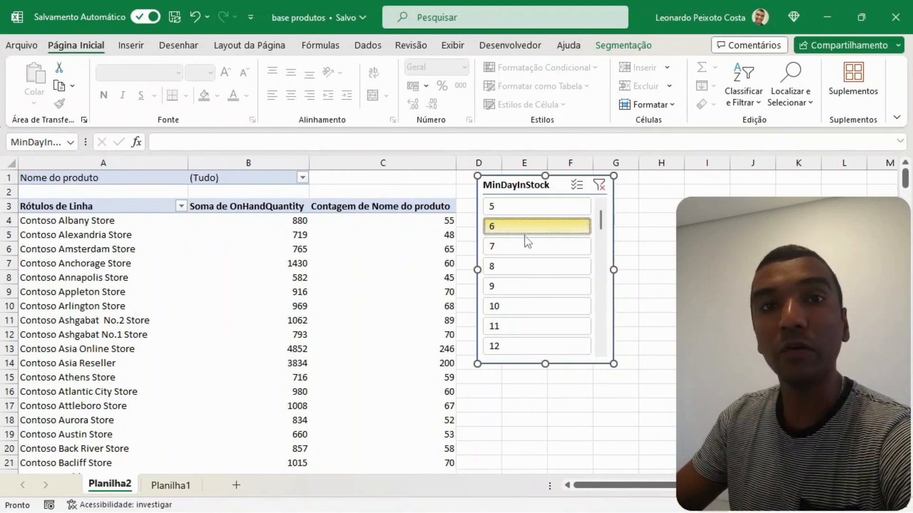
left_click_drag(524, 186, 508, 180)
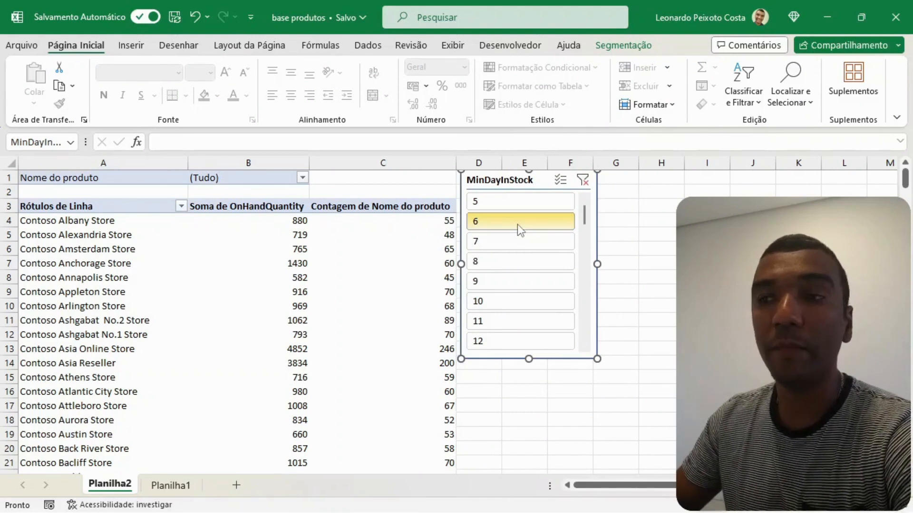
- Switch the MinDayInStock slicer to 5 and back to 6 to compare the store quantities and product counts
left_click(492, 203)
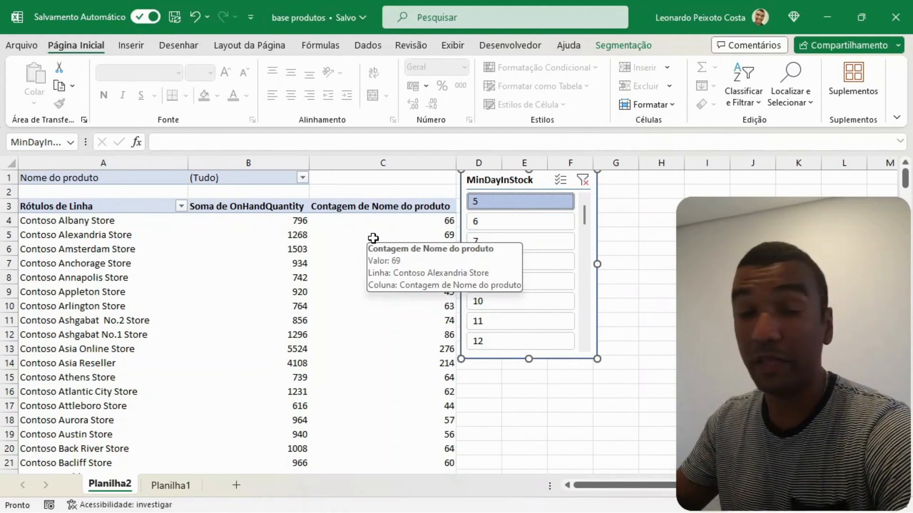
left_click(496, 221)
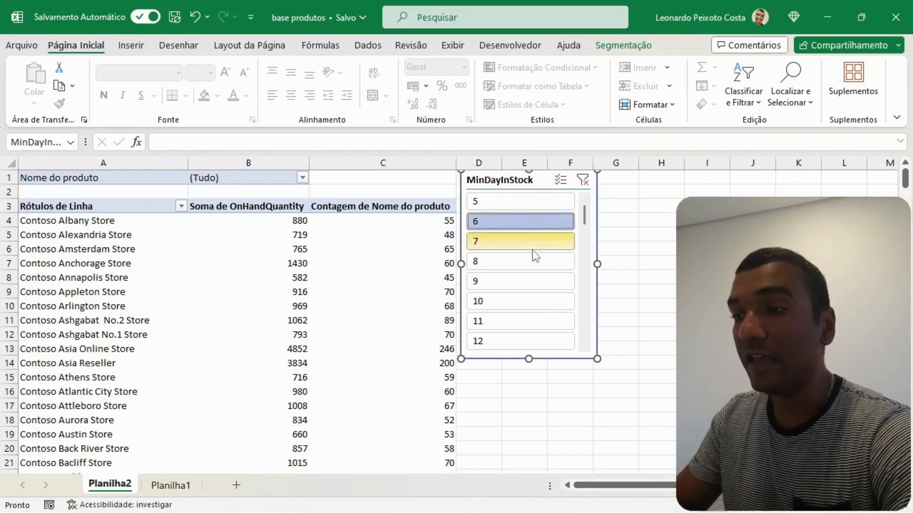
scroll(529, 250, "down", 1)
scroll(528, 249, "up", 1)
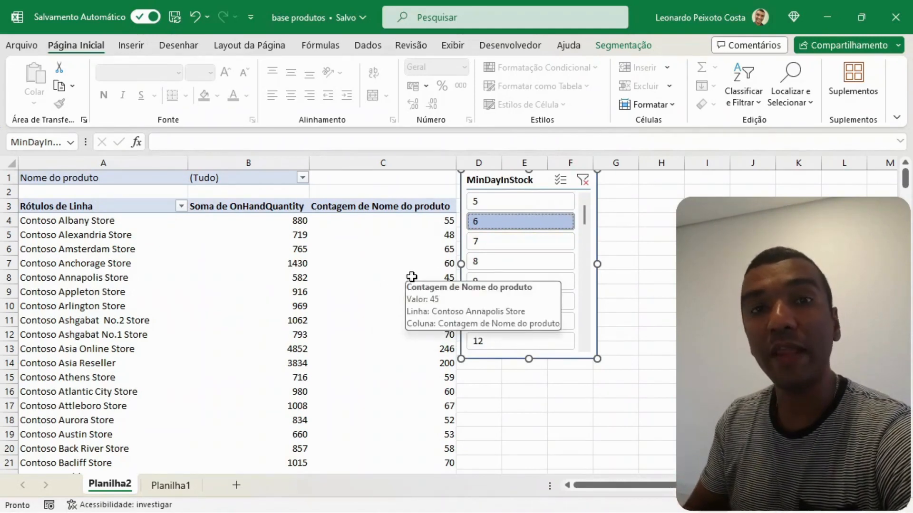
left_click(362, 183)
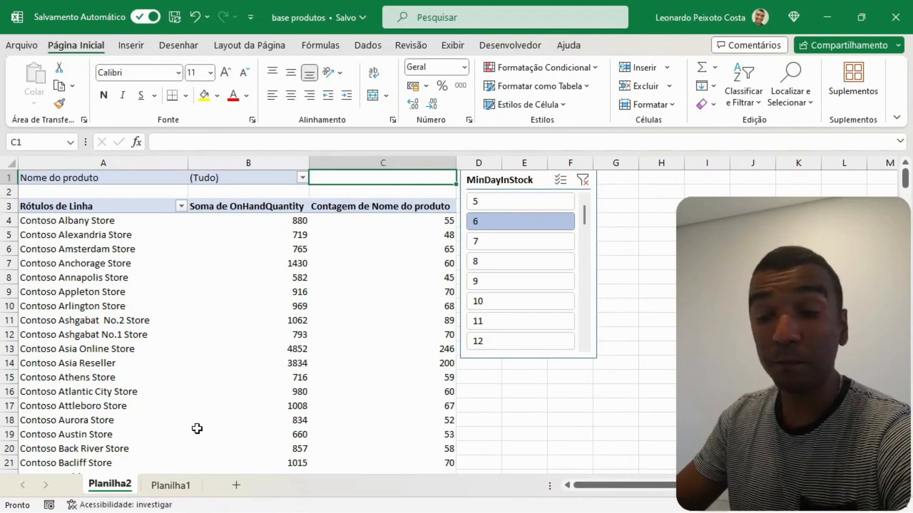
- Create a pivot table on a new worksheet from all Planilha1 data in columns A to R, adding the data to the Data Model
left_click(177, 486)
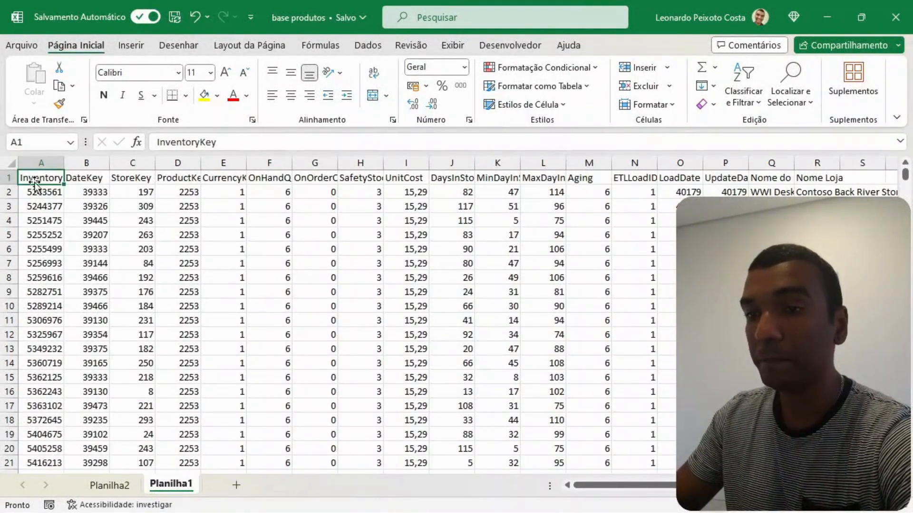
left_click(9, 165)
left_click(131, 45)
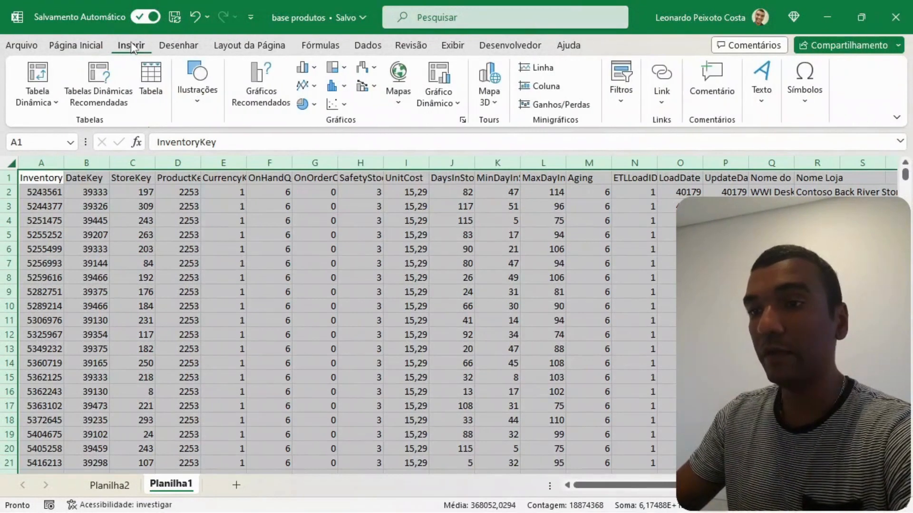
left_click(38, 98)
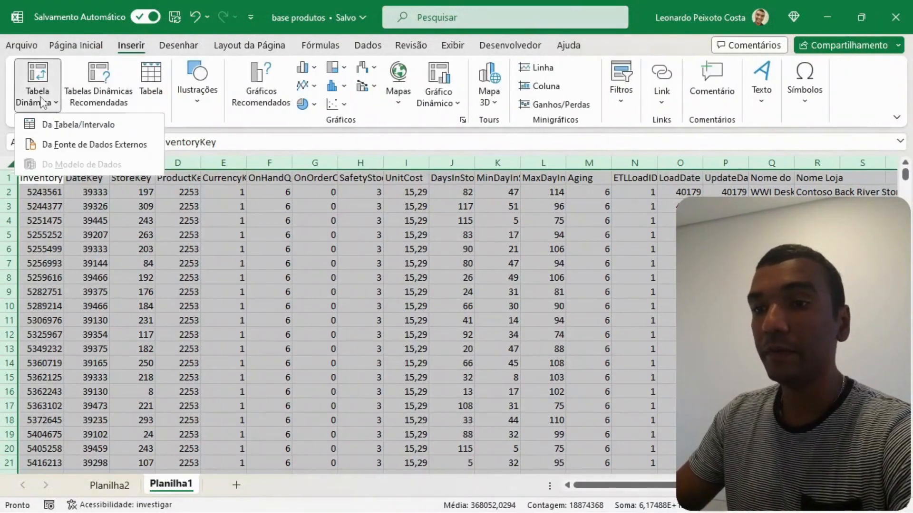
left_click(49, 126)
left_click(373, 285)
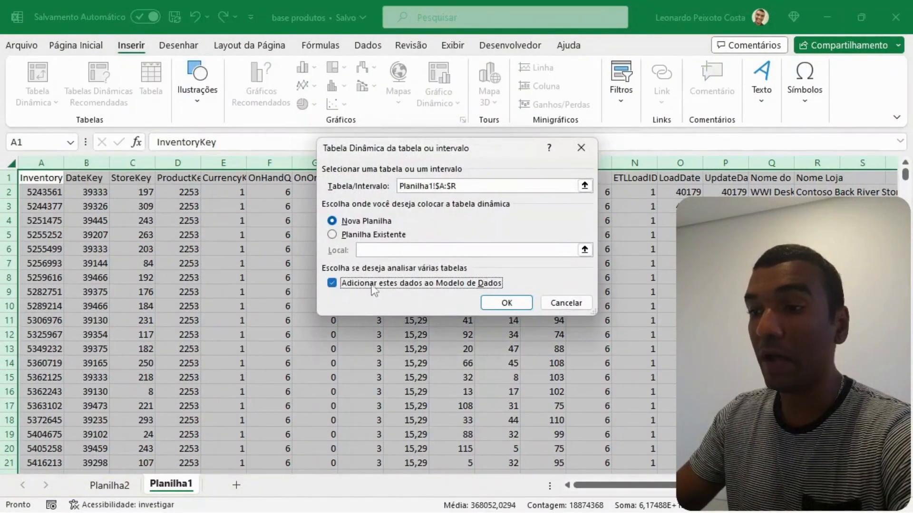
left_click(501, 304)
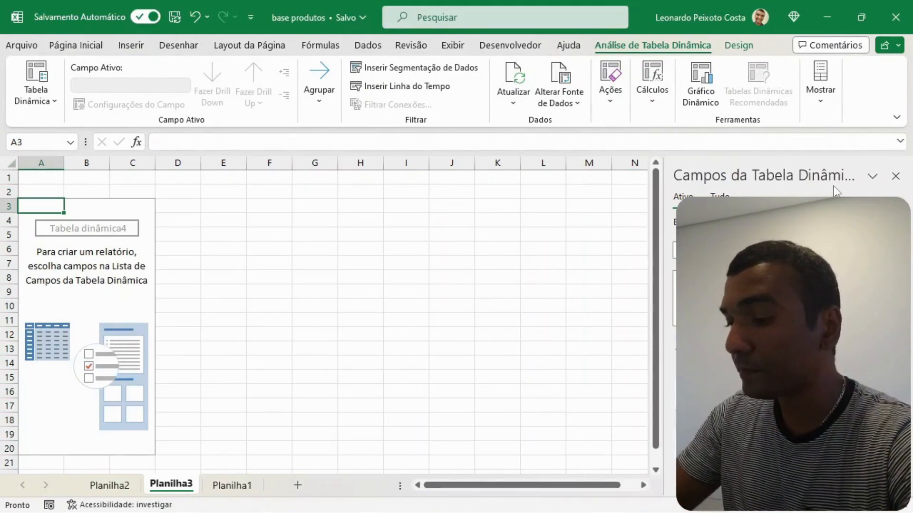
- Add Nome do produto to the rows and Nome Loja to the values of the new pivot table, and narrow column A
scroll(775, 314, "down", 3)
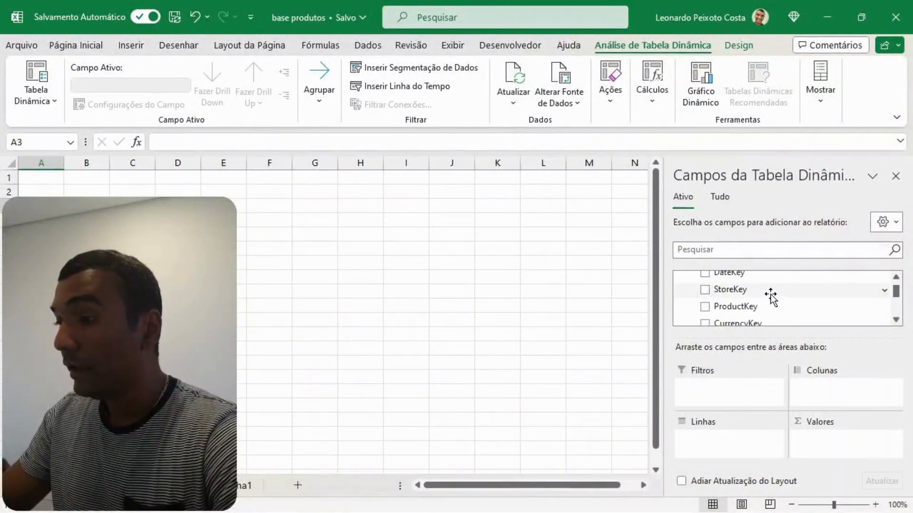
scroll(773, 296, "down", 5)
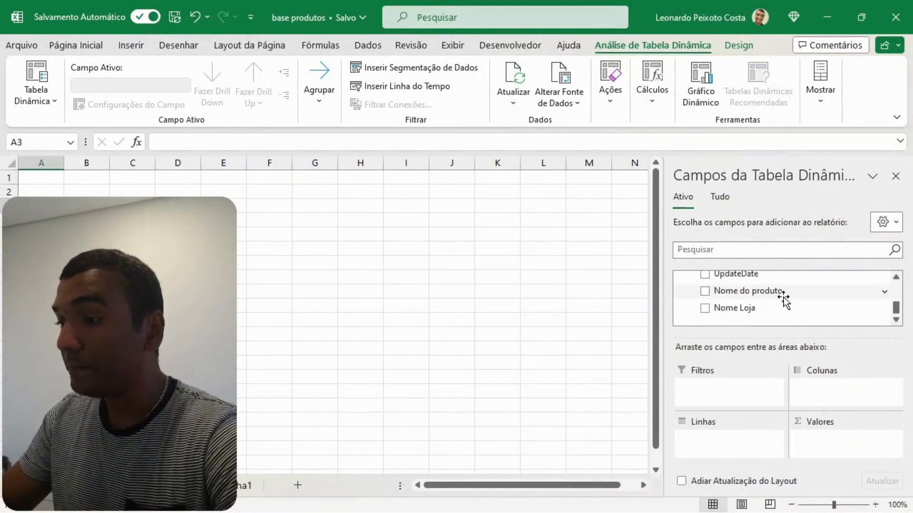
left_click_drag(899, 310, 897, 284)
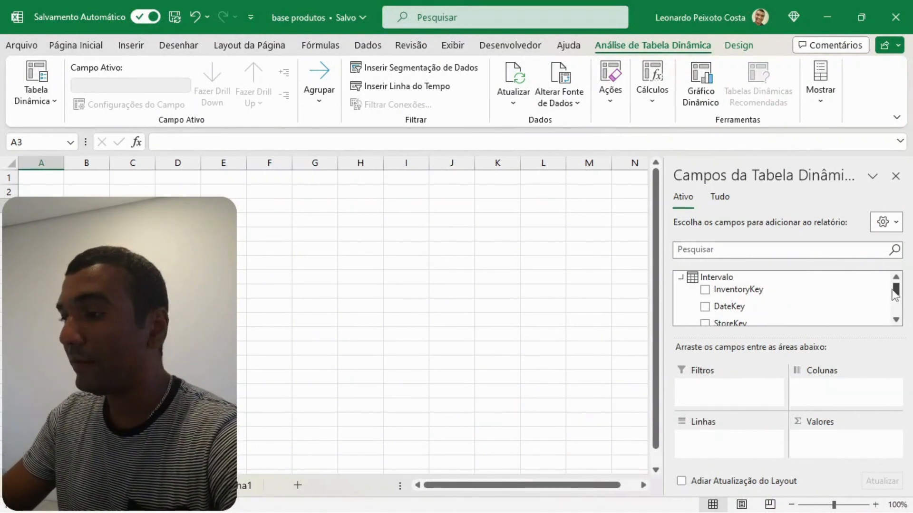
left_click_drag(900, 292, 899, 313)
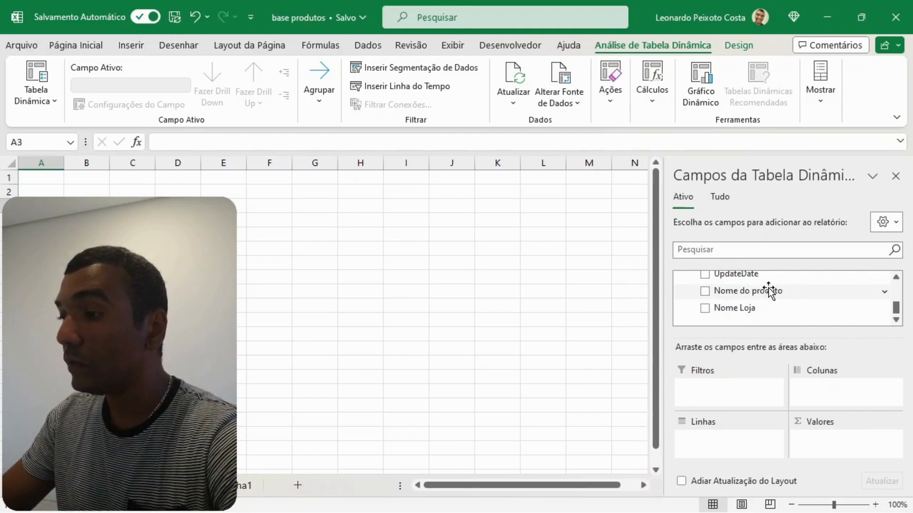
left_click_drag(746, 291, 722, 447)
mouse_move(898, 307)
left_mouse_down()
mouse_move(906, 291)
mouse_move(907, 320)
left_mouse_up()
left_click_drag(748, 309, 823, 450)
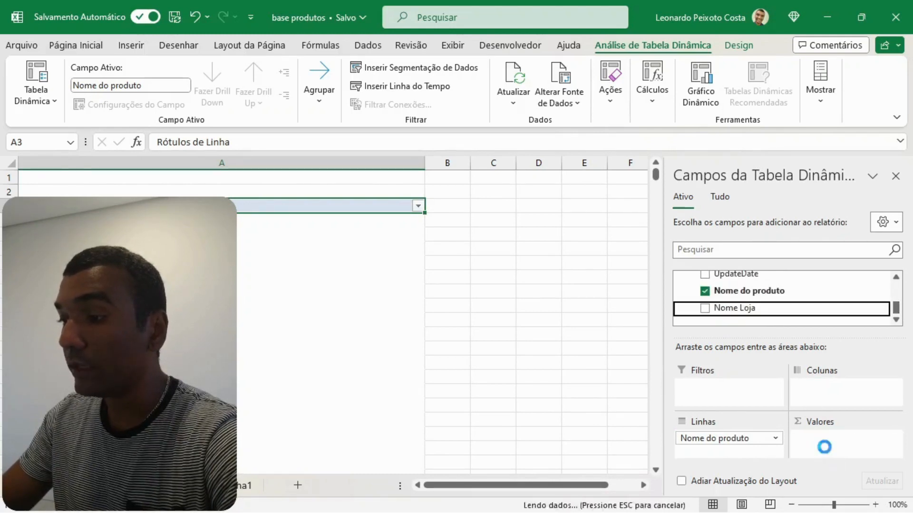
left_click_drag(425, 163, 245, 163)
- Open the value field settings of Contagem de Nome Loja in the pivot table's values
left_click(895, 439)
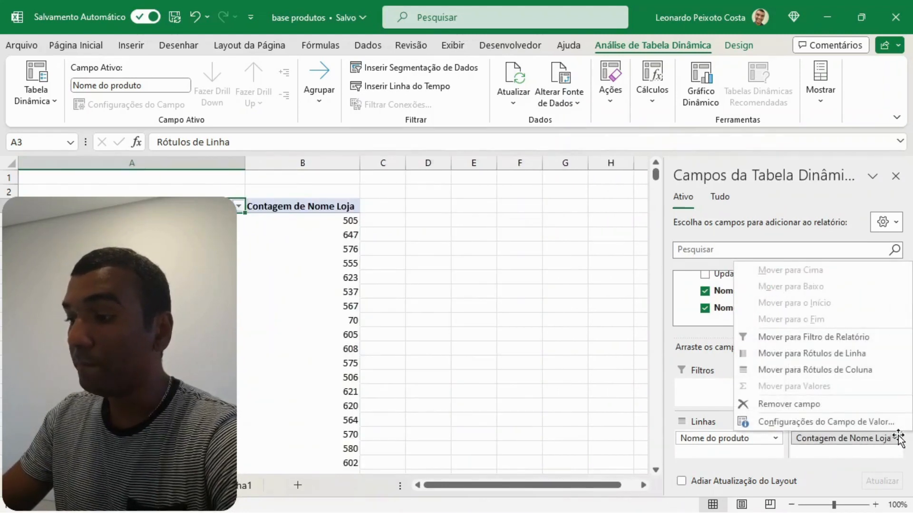
left_click(781, 423)
left_click_drag(466, 102, 527, 94)
left_click_drag(652, 308, 656, 401)
left_click_drag(514, 95, 565, 101)
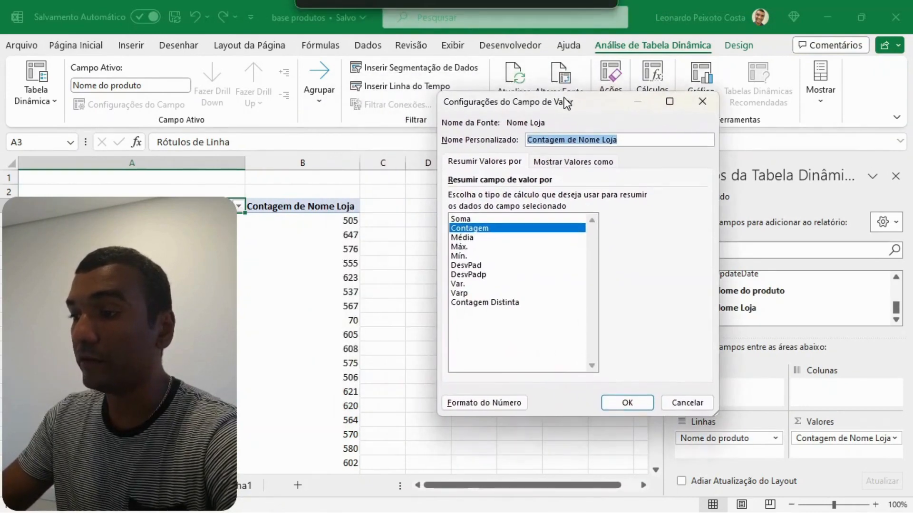
- Try to summarise the Nome Loja value field by Soma, Contagem and Média
left_click(477, 219)
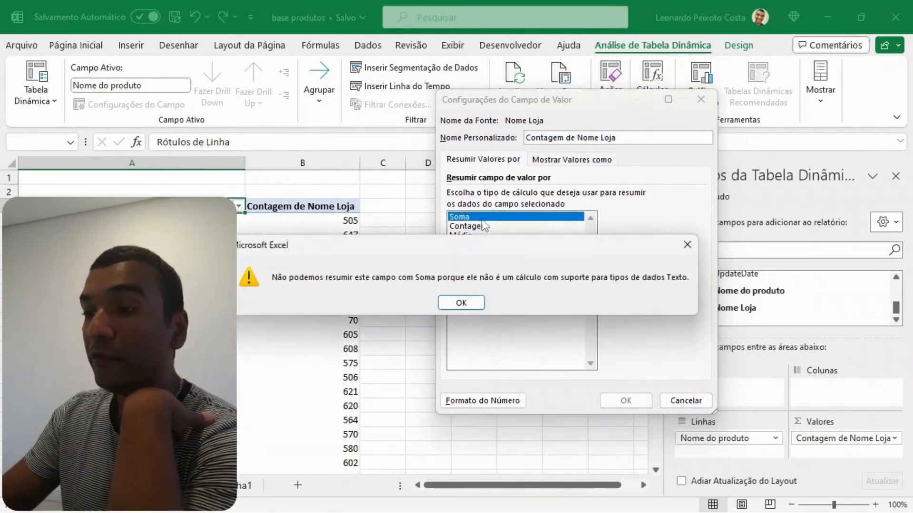
left_click(461, 303)
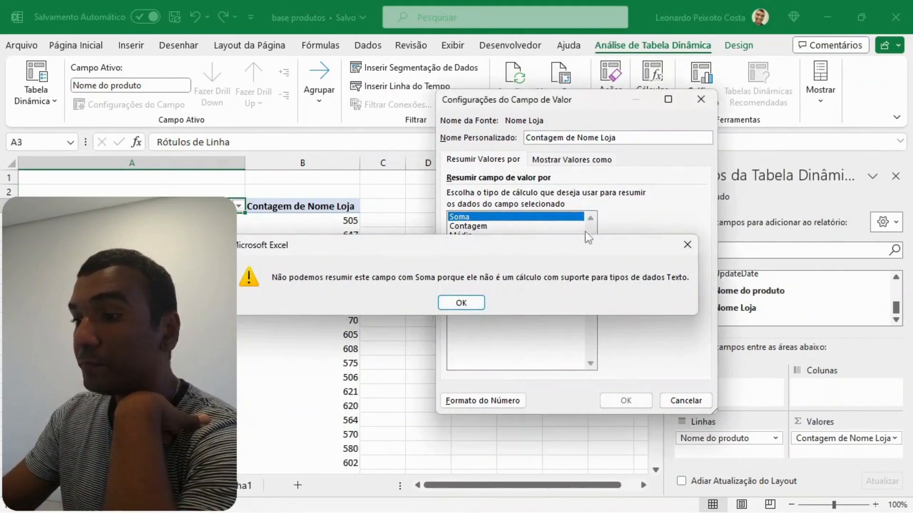
left_click(489, 226)
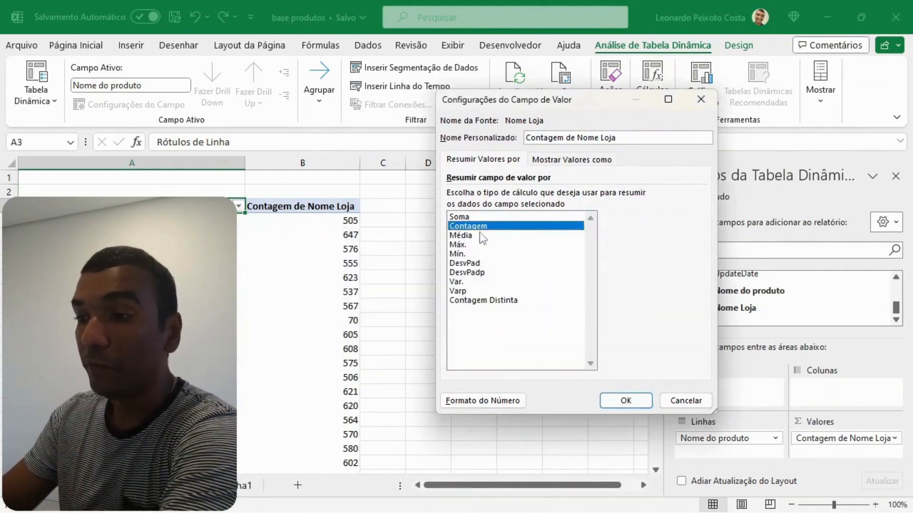
left_click(482, 236)
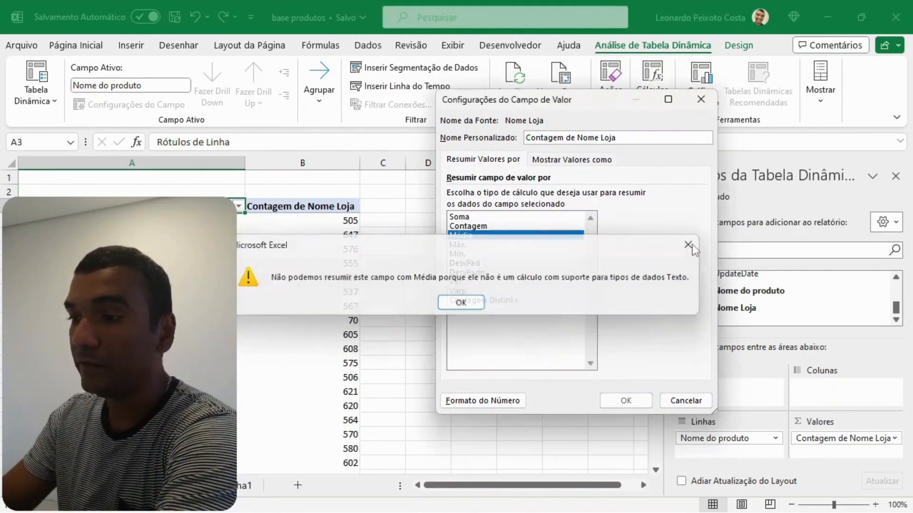
left_click(689, 245)
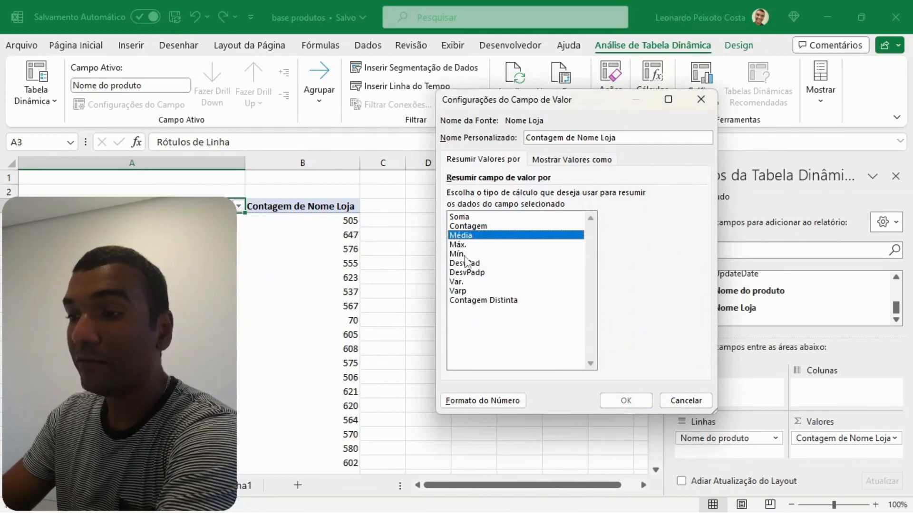
- Summarise the Nome Loja value field by Contagem Distinta and narrow column A of the pivot table
left_click(479, 305)
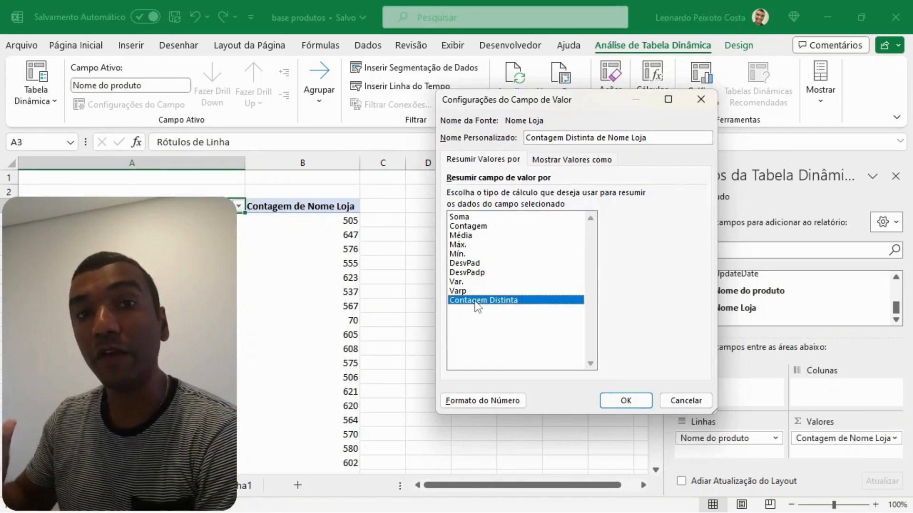
left_click(622, 400)
left_click(574, 239)
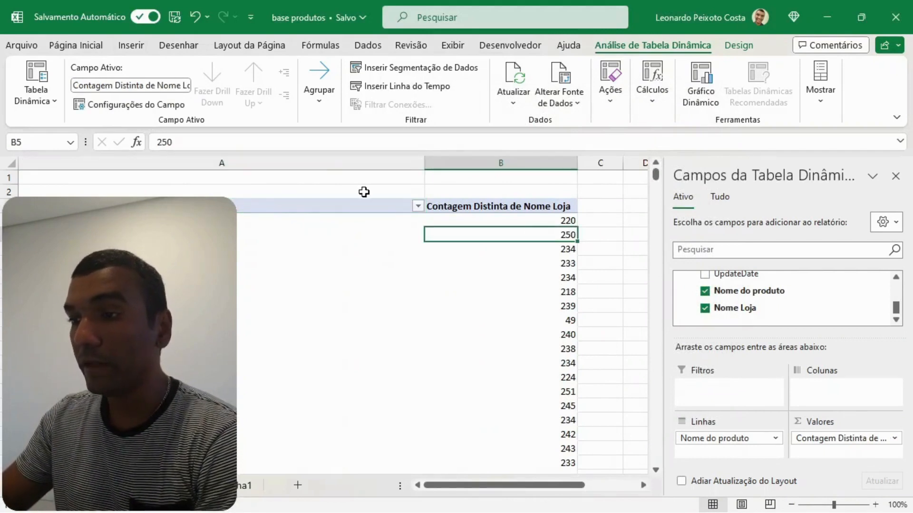
left_click_drag(417, 163, 253, 163)
left_click(391, 221)
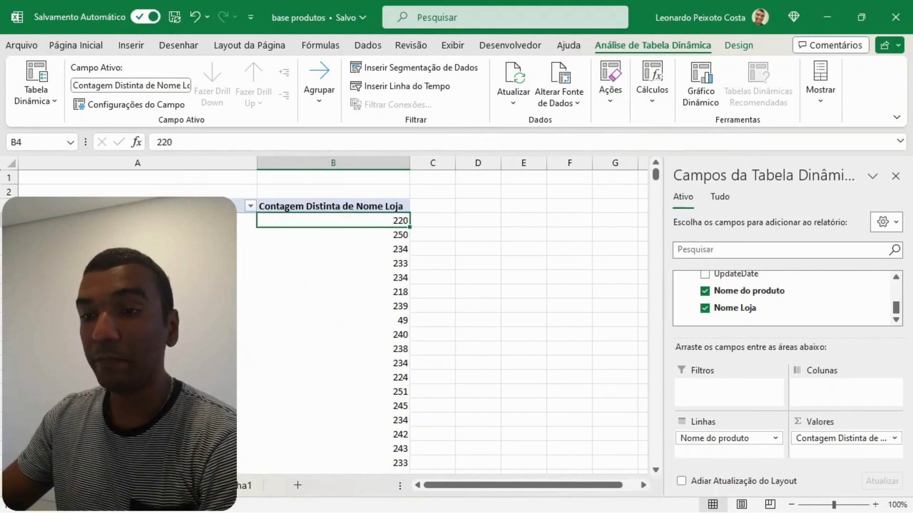
- Add Nome Loja to the values a second time, summarised by Contagem, and narrow column A again
key("Left")
key("shift+Right")
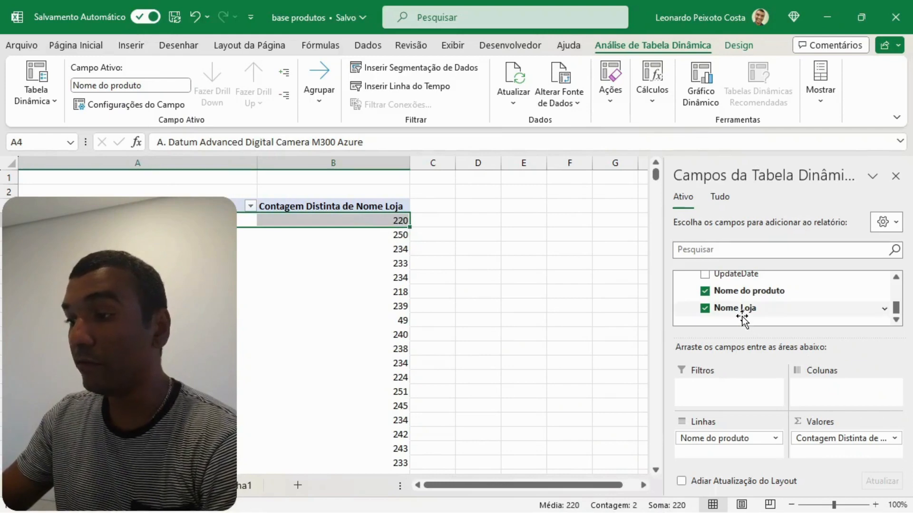
left_click_drag(737, 310, 851, 458)
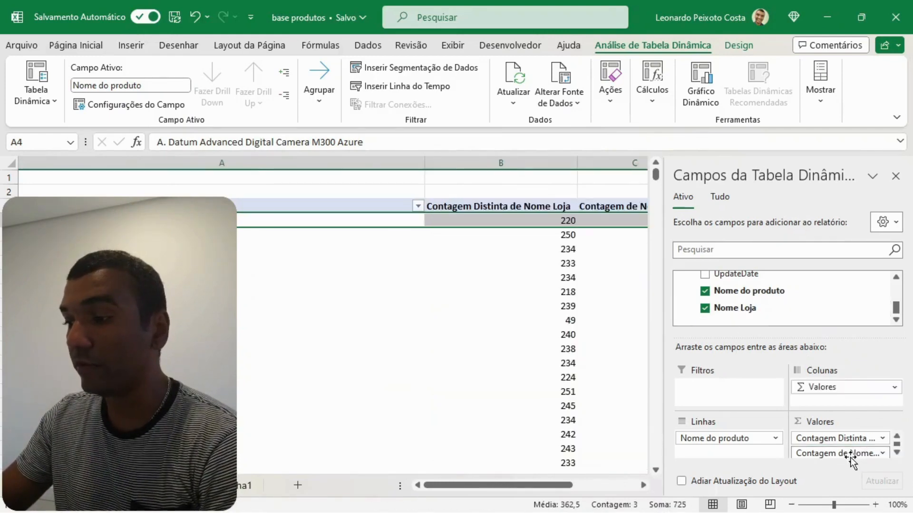
left_click(885, 452)
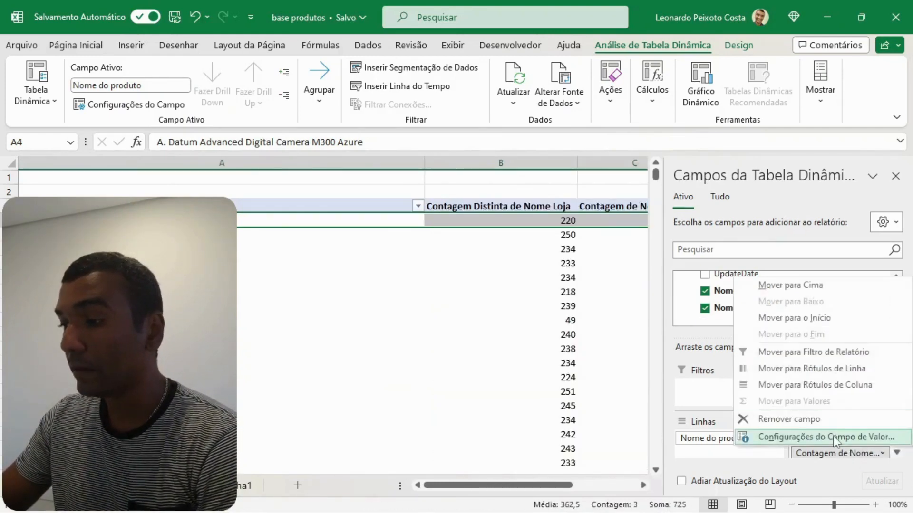
left_click(761, 437)
left_click(625, 401)
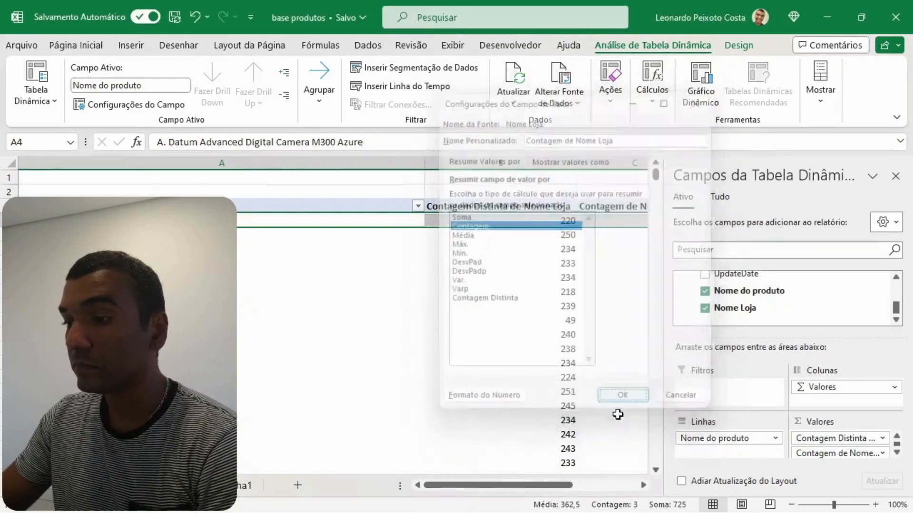
left_click_drag(540, 490, 570, 490)
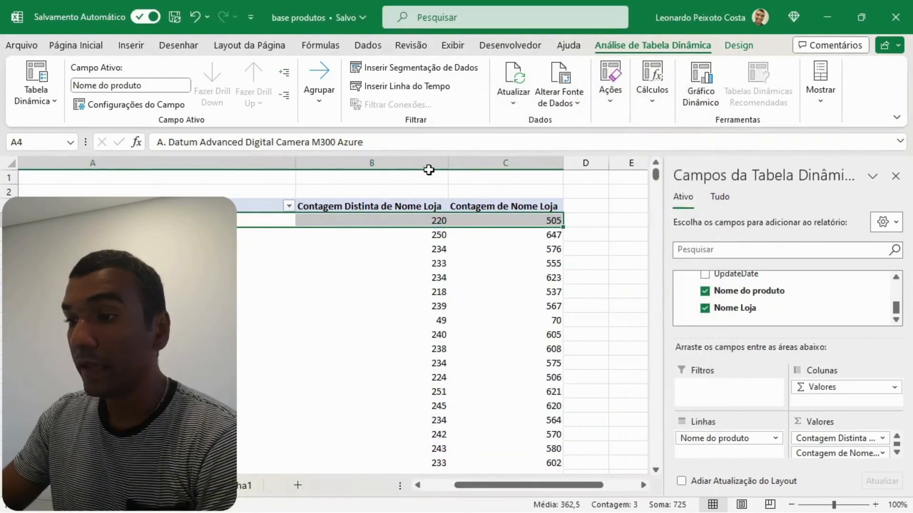
left_click_drag(295, 163, 118, 163)
- Compare the plain count with the distinct count of stores for the first product
left_click(295, 223)
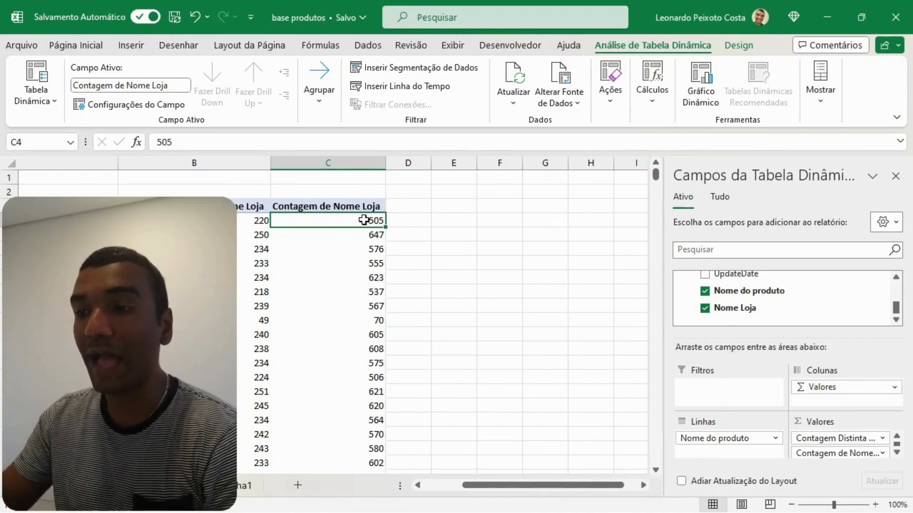
mouse_move(366, 221)
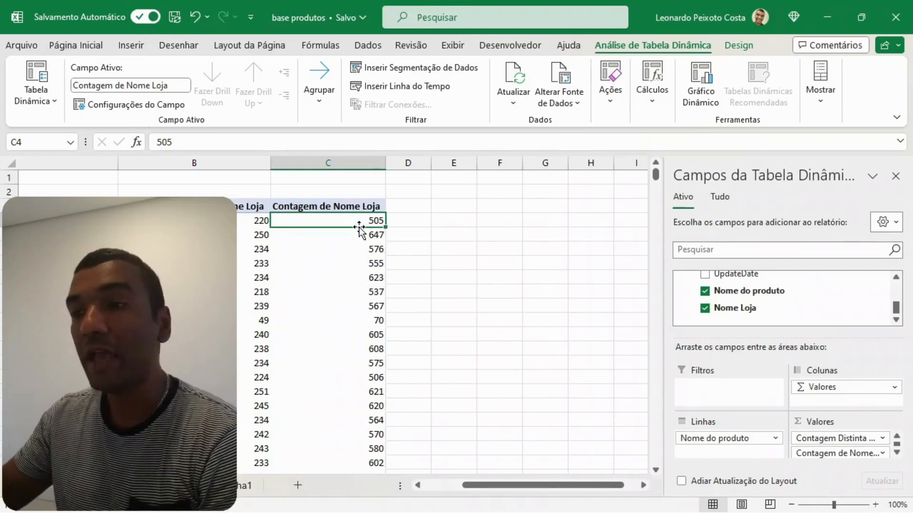
left_click(266, 221)
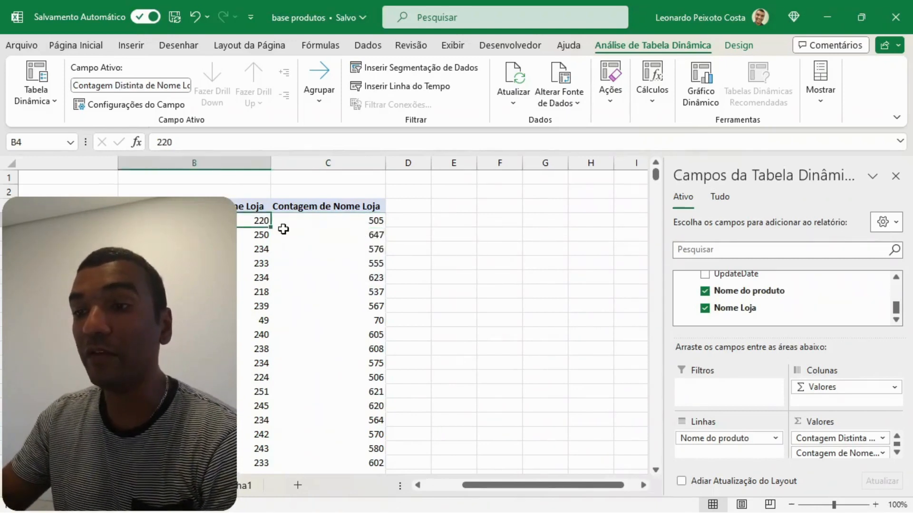
mouse_move(266, 232)
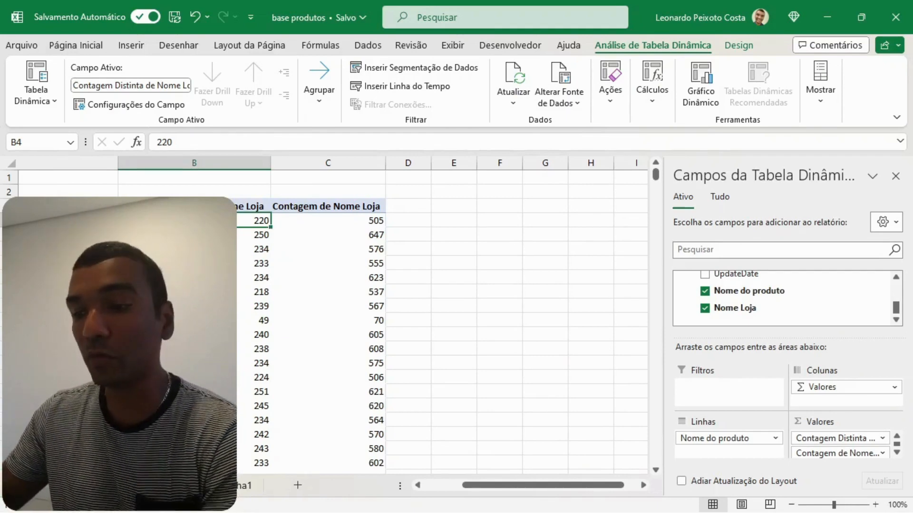
- Switch to Planilha1 and autofit the Nome Loja and Nome do produto columns, R and Q
left_click(245, 487)
left_click(241, 272)
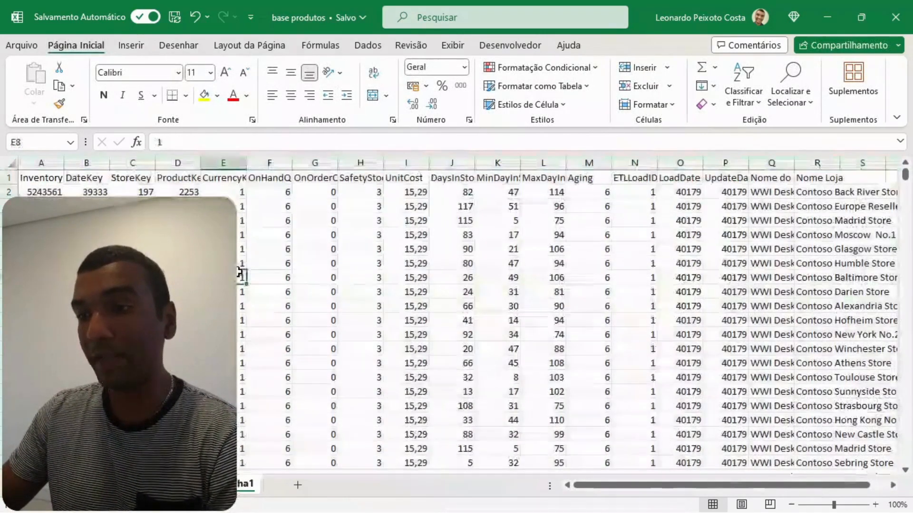
left_click(9, 192)
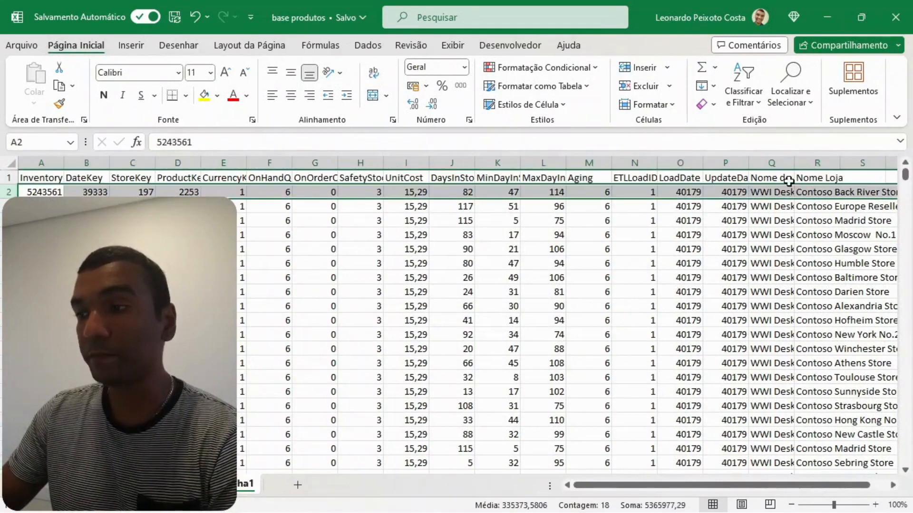
double_click(840, 163)
double_click(795, 165)
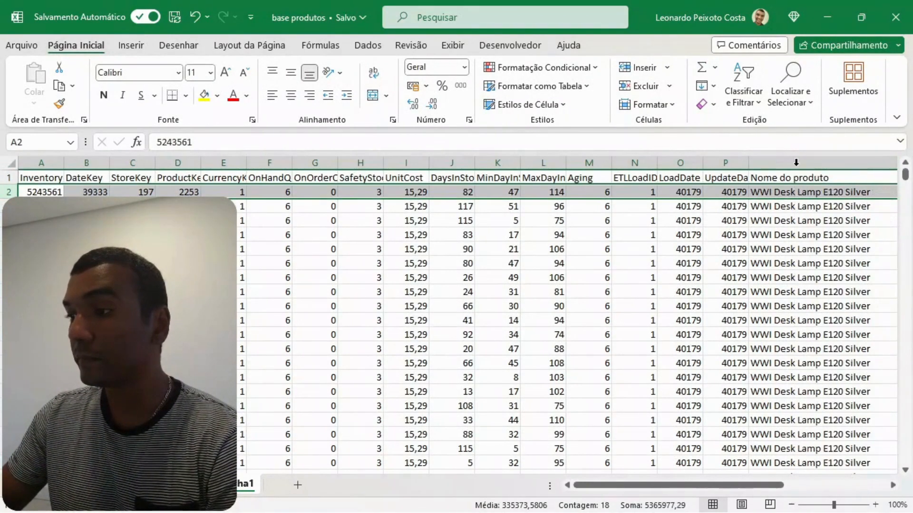
- Fill the whole of row 2, the first data record in Planilha1, with yellow
left_click(793, 193)
left_click(10, 192)
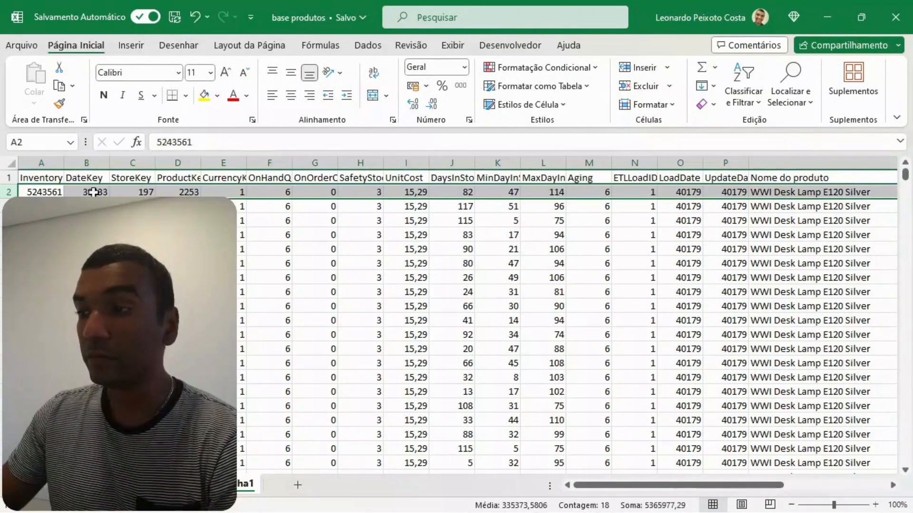
left_click(203, 96)
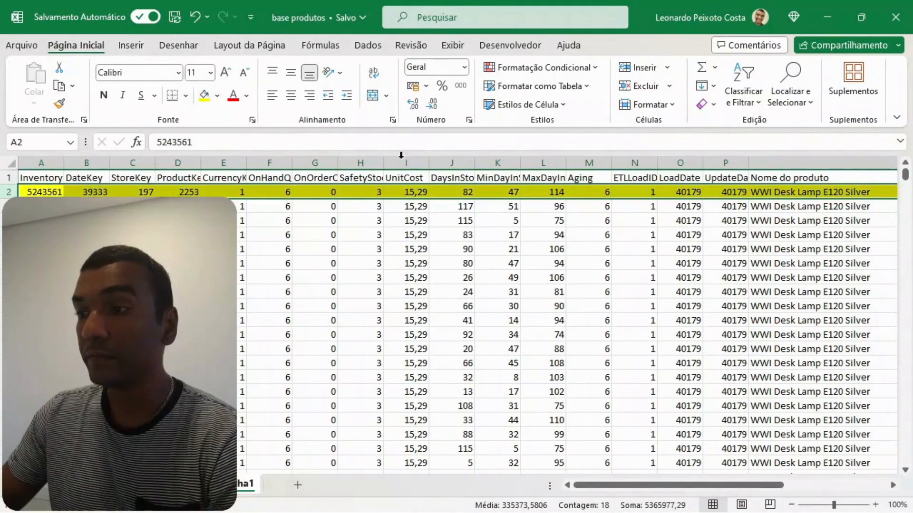
- Autofit the CurrencyKey, SafetyStockQuantity and OnHandQuantity columns, E, H and F, in Planilha1
left_click(240, 193)
double_click(246, 162)
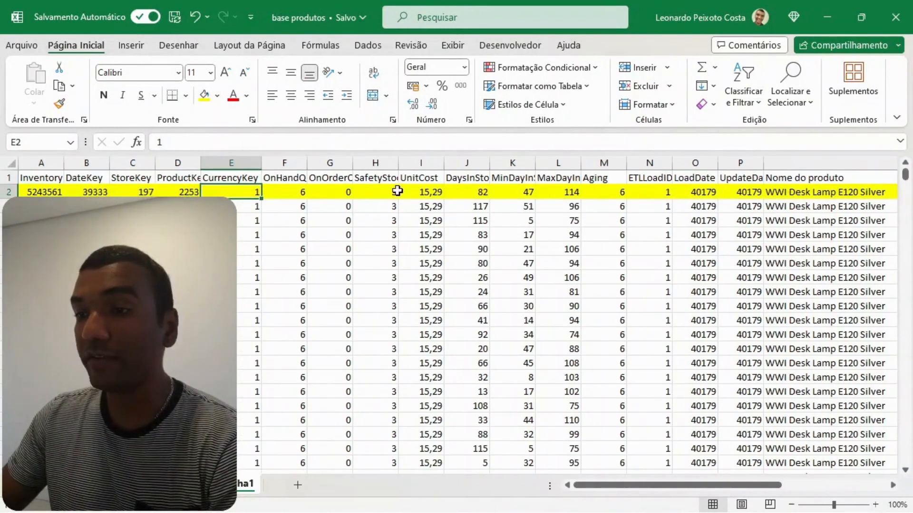
double_click(393, 167)
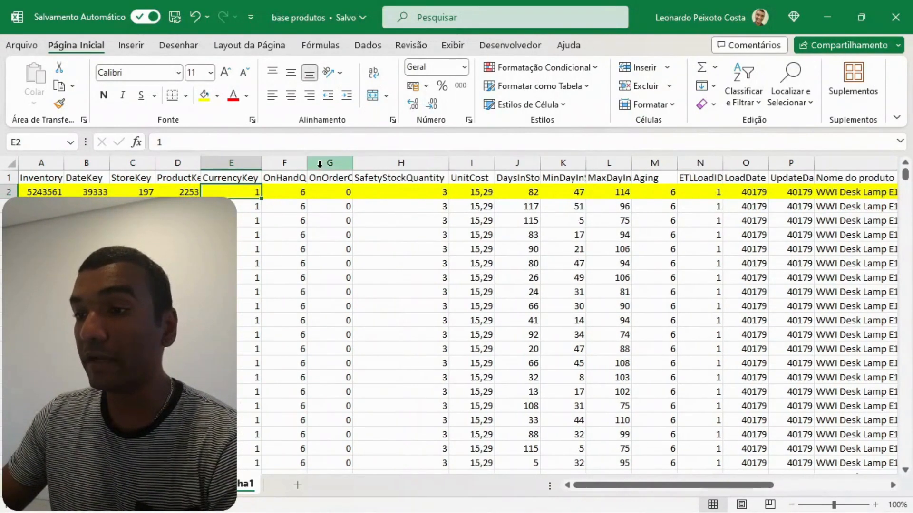
double_click(306, 163)
left_click(321, 191)
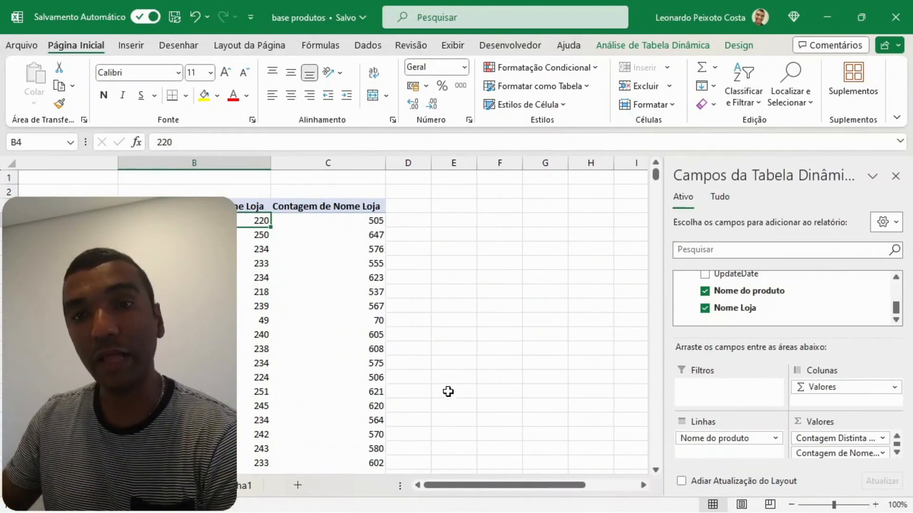
- Return to the product pivot table and examine the distinct store counts of its first products in column B
scroll(490, 494, "left", 3)
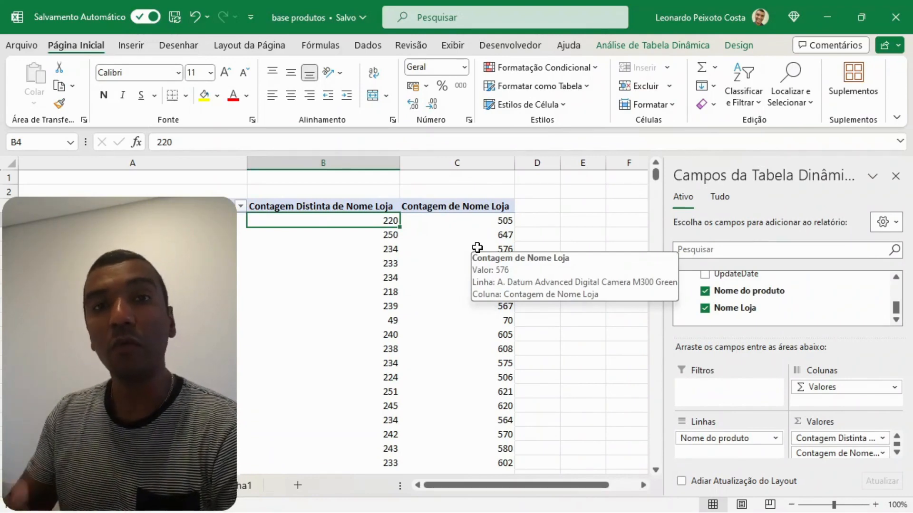
left_click(382, 236)
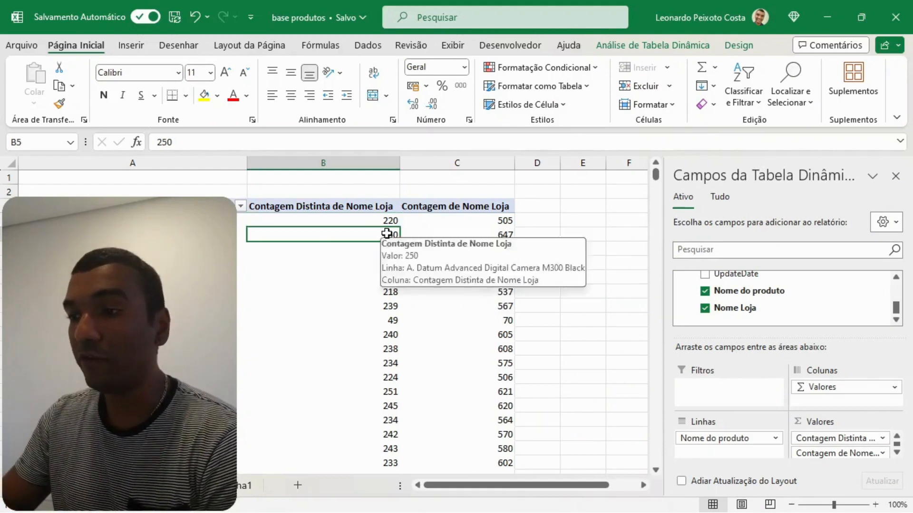
left_click(397, 221)
left_click(385, 263)
left_click(387, 291)
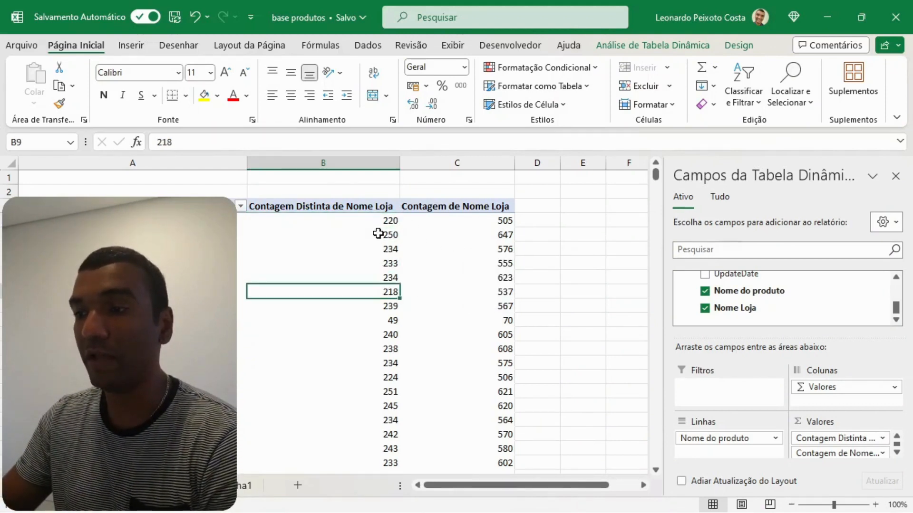
left_click(377, 234)
left_click(378, 221)
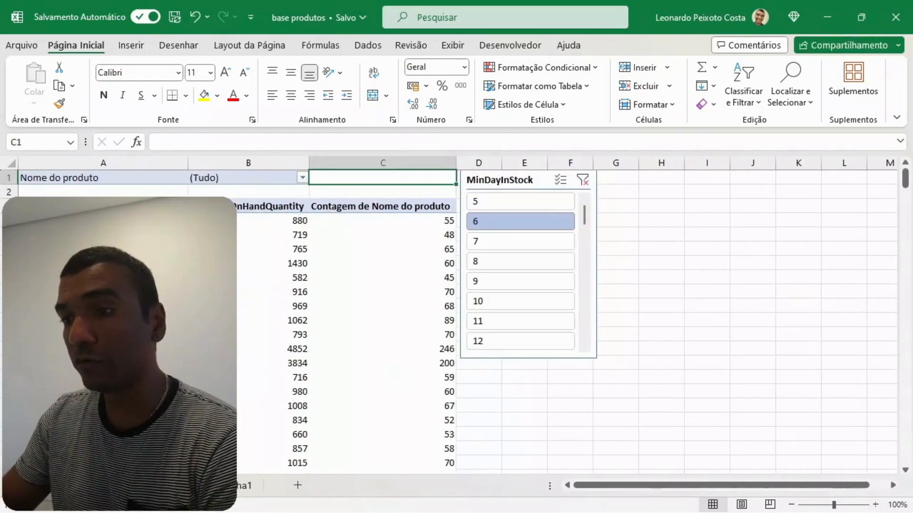
- On the store pivot table's sheet, move the MinDayInStock slicer farther from the count column and review the pivot table's fields and product filter
left_click_drag(520, 185, 735, 190)
left_click(342, 248)
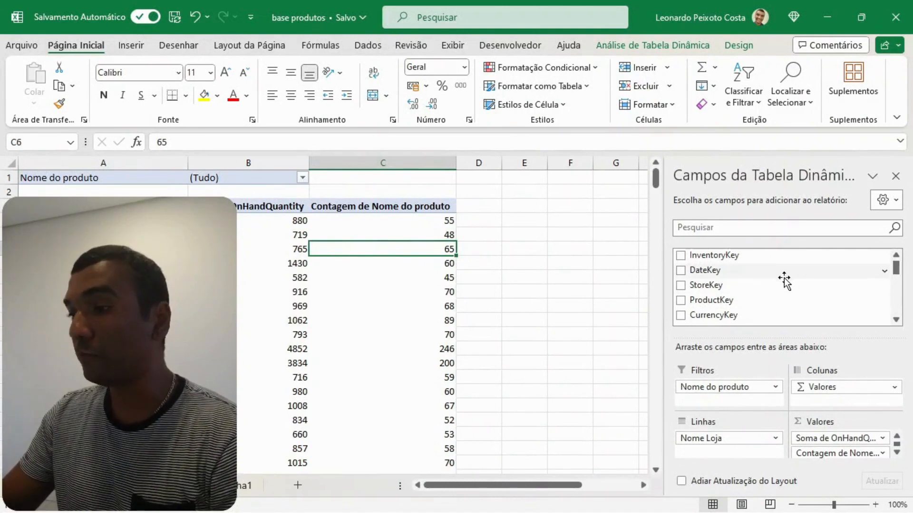
scroll(782, 283, "down", 3)
scroll(782, 283, "down", 4)
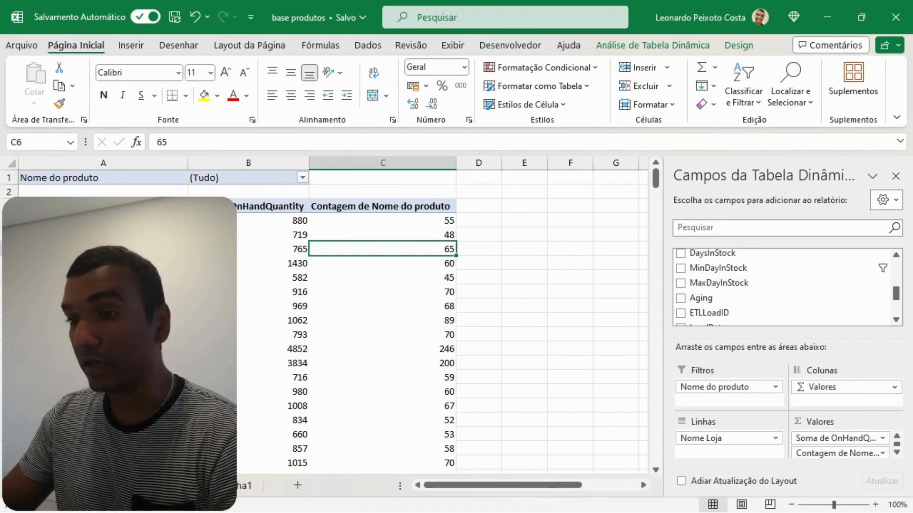
left_click(103, 246)
left_click(208, 180)
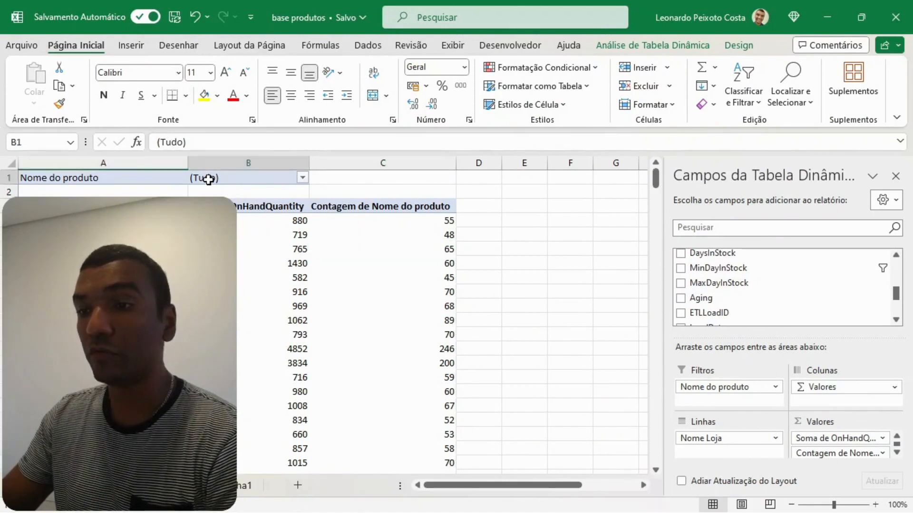
left_click(143, 261)
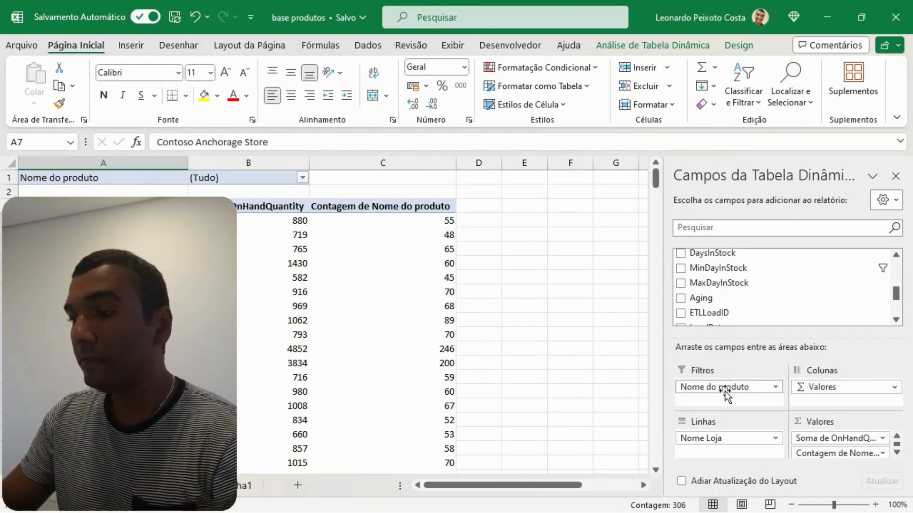
- Move Nome do produto from the pivot table's filters to the rows beneath Nome Loja and collapse every store
left_click_drag(720, 389, 720, 444)
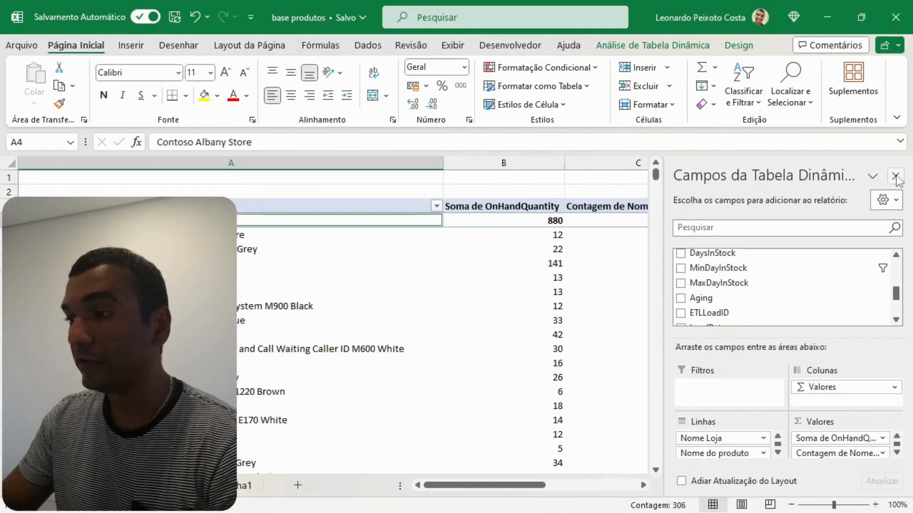
left_click(896, 177)
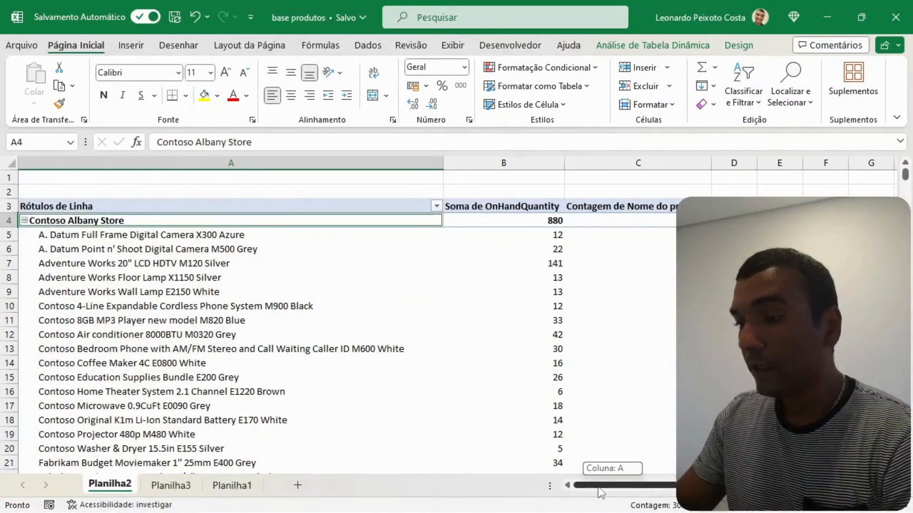
left_click(24, 220)
left_click(25, 235)
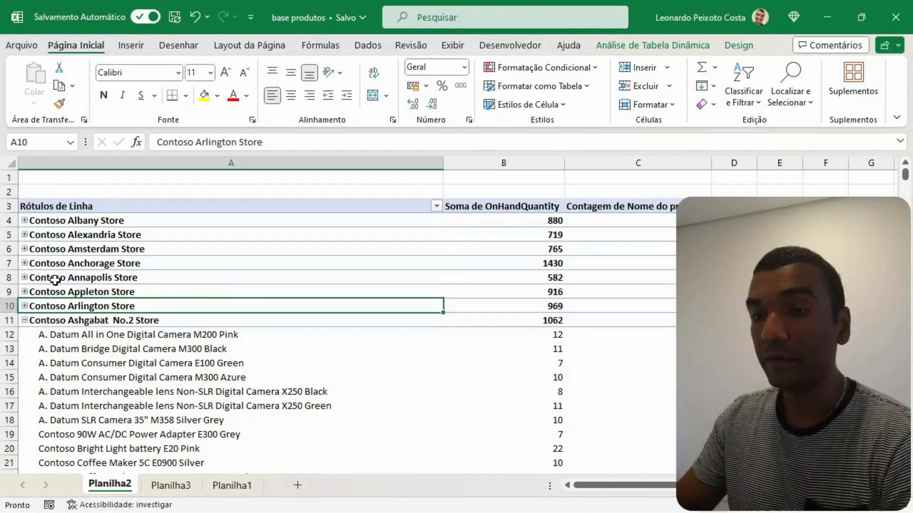
right_click(62, 278)
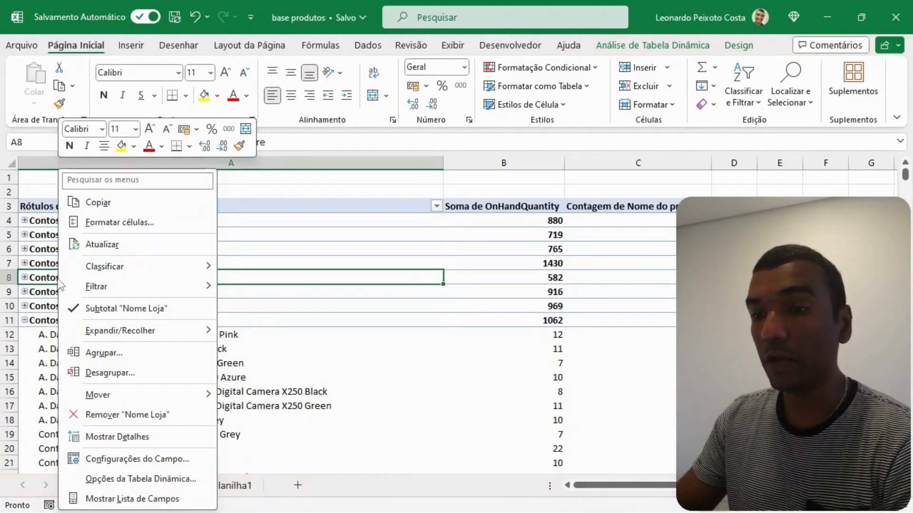
mouse_move(165, 332)
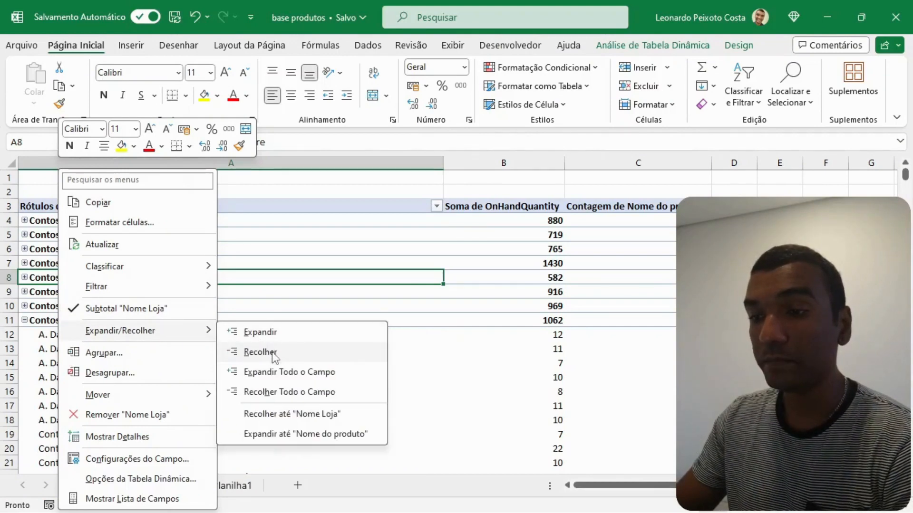
left_click(269, 395)
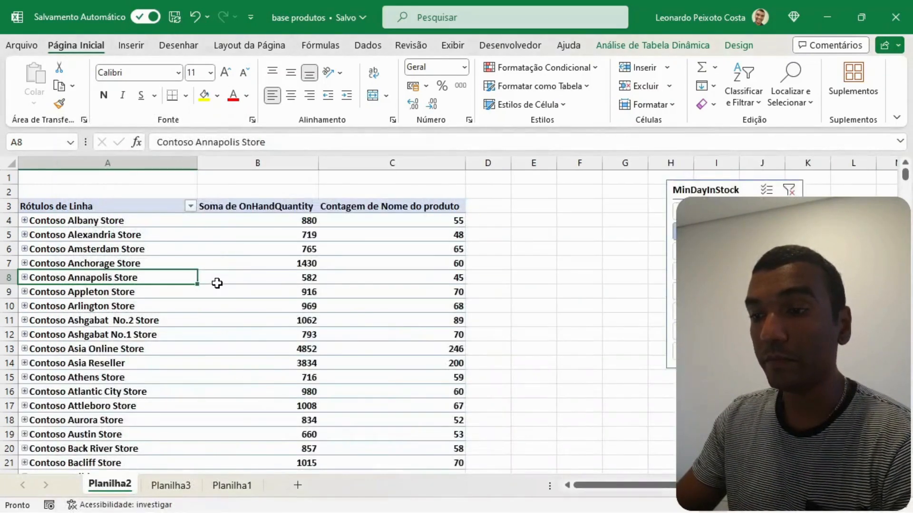
scroll(214, 286, "down", 1)
scroll(209, 292, "up", 1)
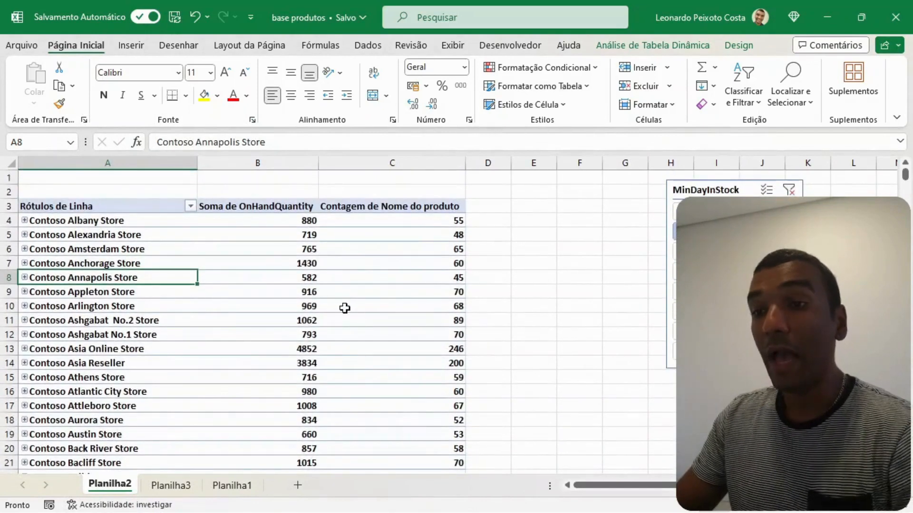
- Filter the store pivot table to MinDayInStock 12 with the slicer
left_click(450, 223)
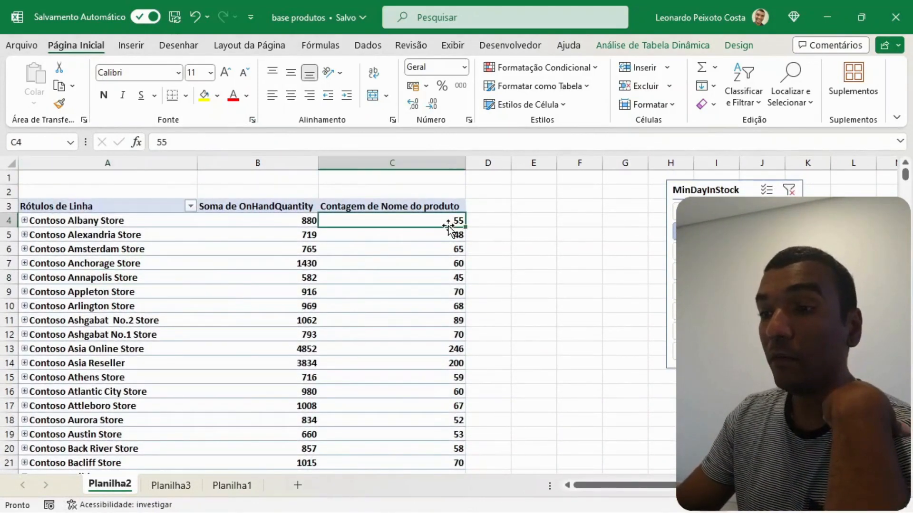
left_click(713, 212)
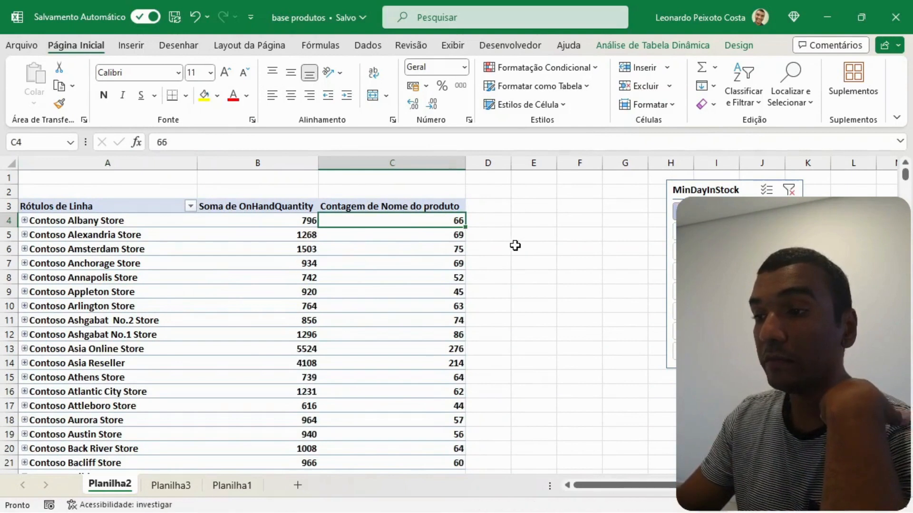
left_click(713, 352)
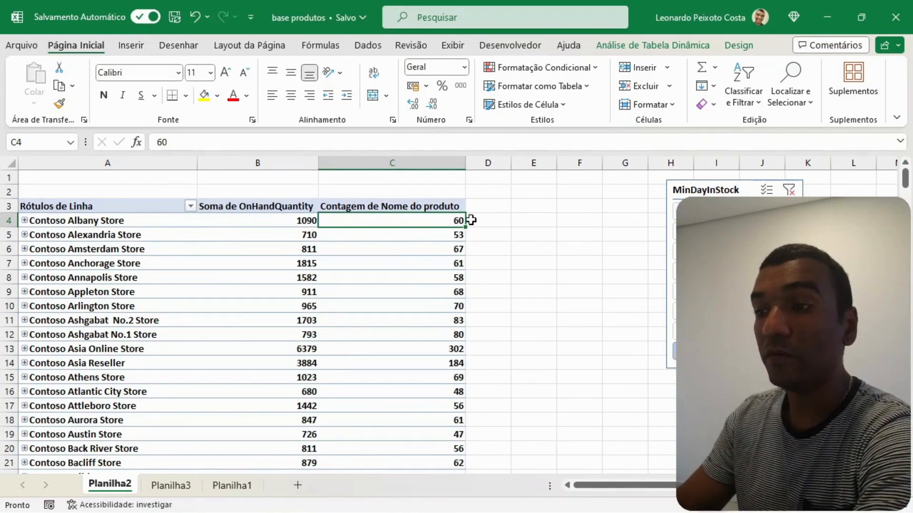
- Expand Contoso Albany Store and examine the on-hand quantities of its first five products in column B
left_click(24, 221)
scroll(332, 228, "down", 1)
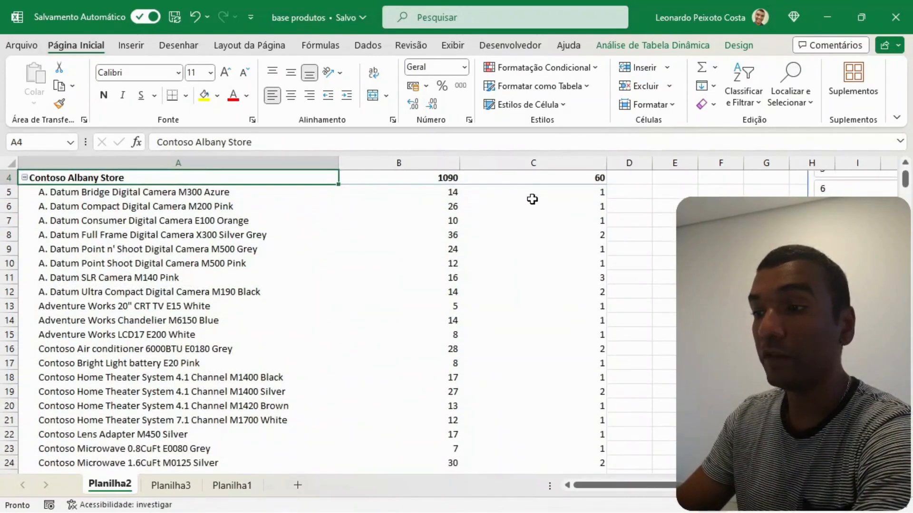
scroll(383, 222, "up", 1)
left_click(448, 237)
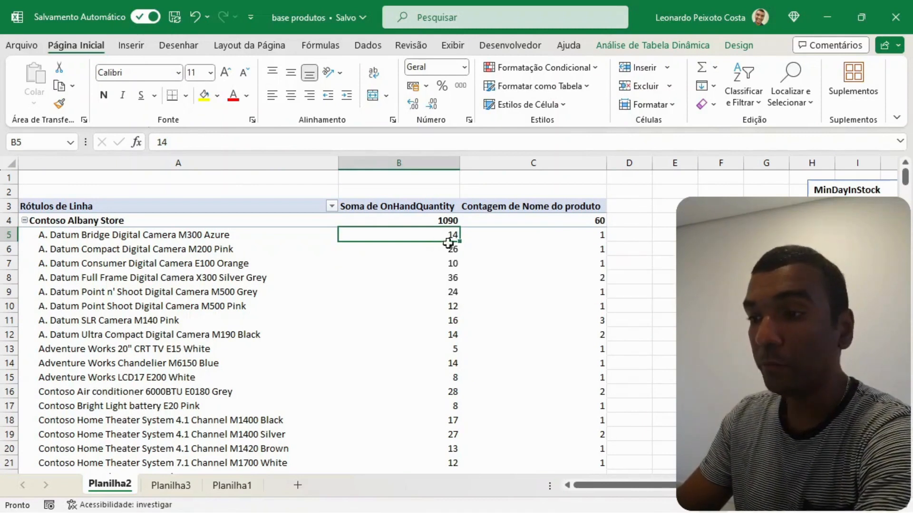
mouse_move(452, 251)
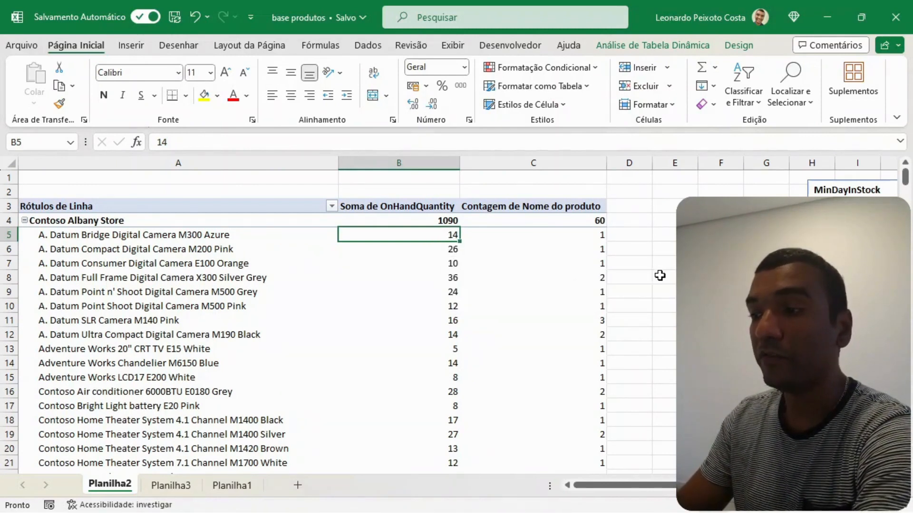
left_click(443, 250)
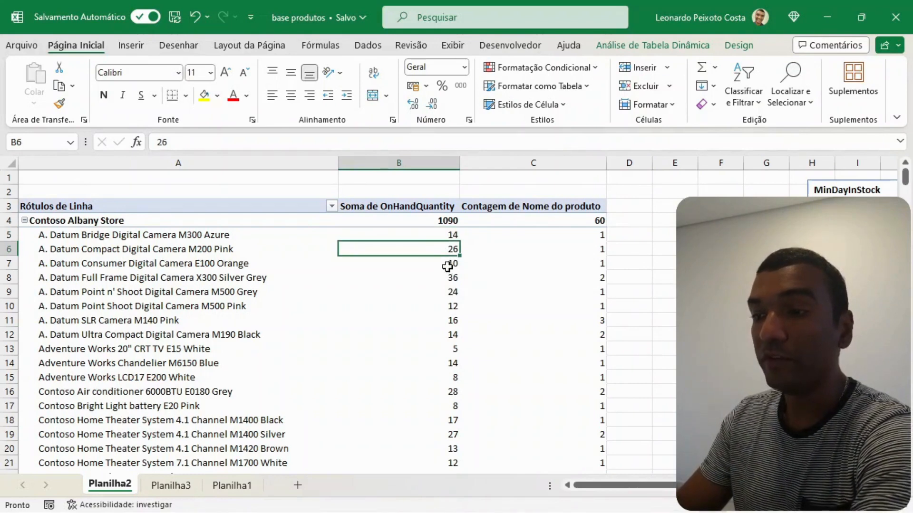
left_click(450, 267)
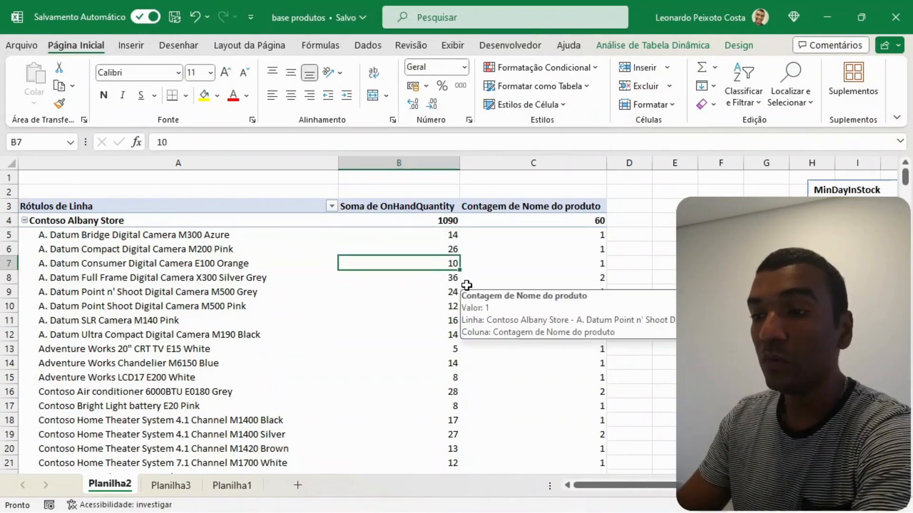
left_click(447, 282)
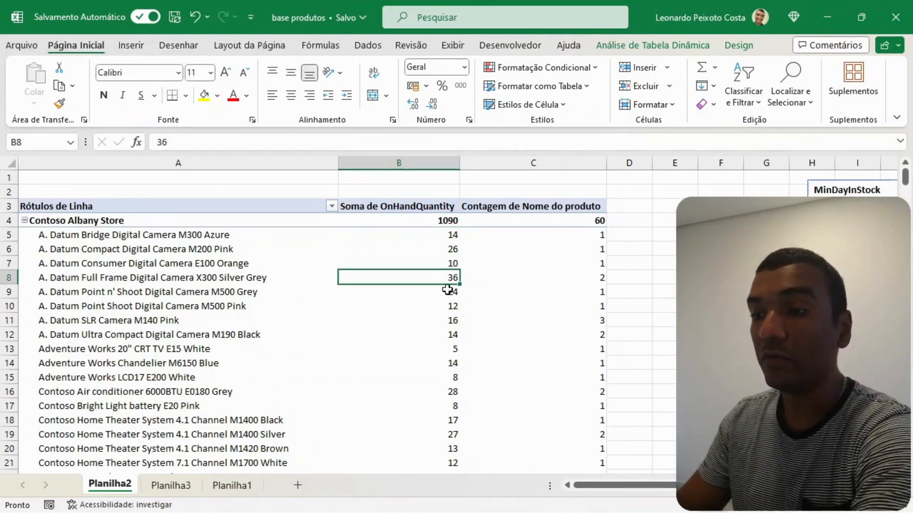
left_click(452, 295)
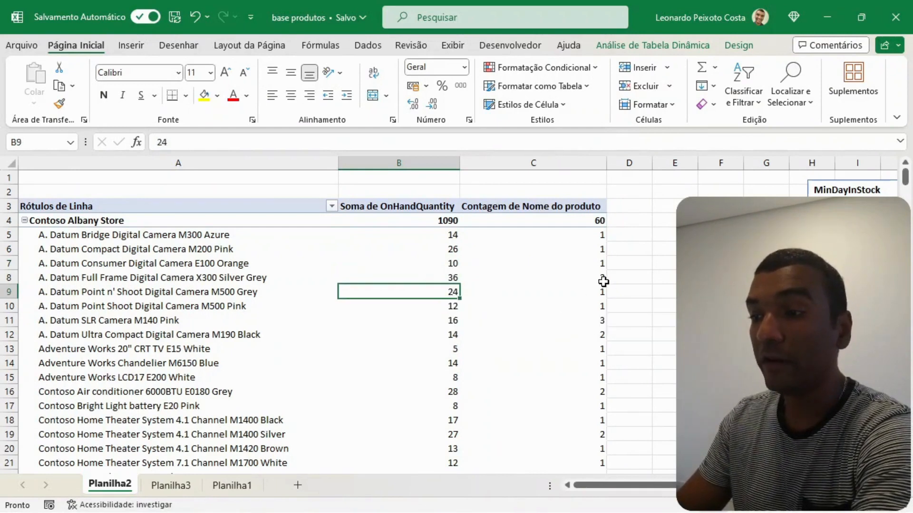
- Compare the on-hand quantity and product name count of A. Datum Full Frame Digital Camera X300 Silver Grey in row 8
left_click(603, 281)
left_click(449, 283)
left_click(587, 277)
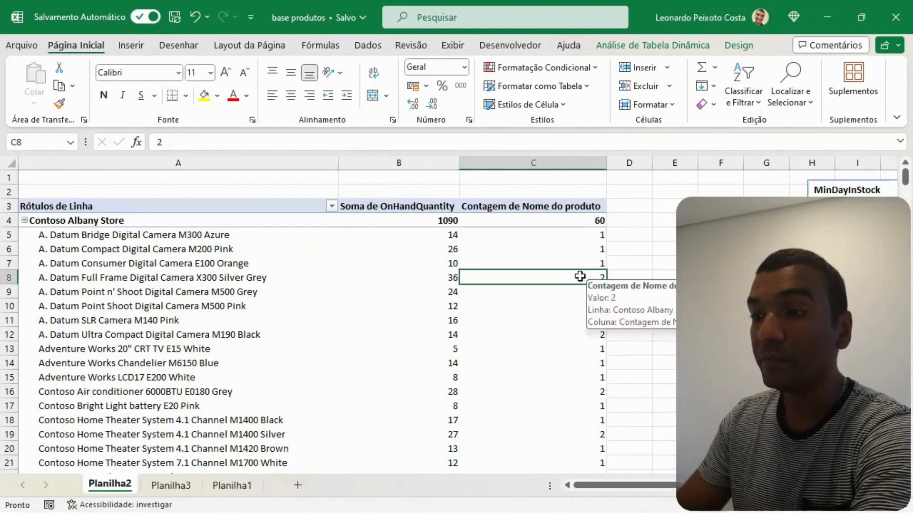
left_click(442, 281)
left_click(602, 279)
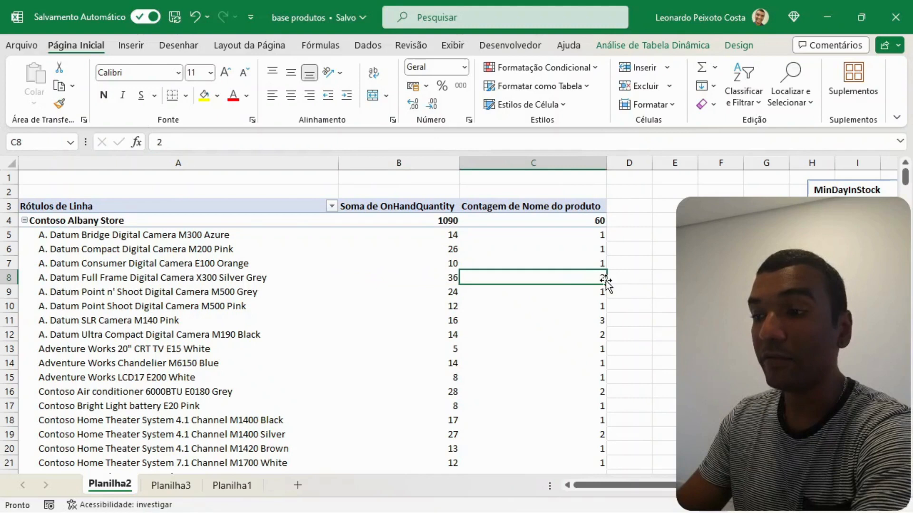
left_click(444, 282)
left_click(546, 278)
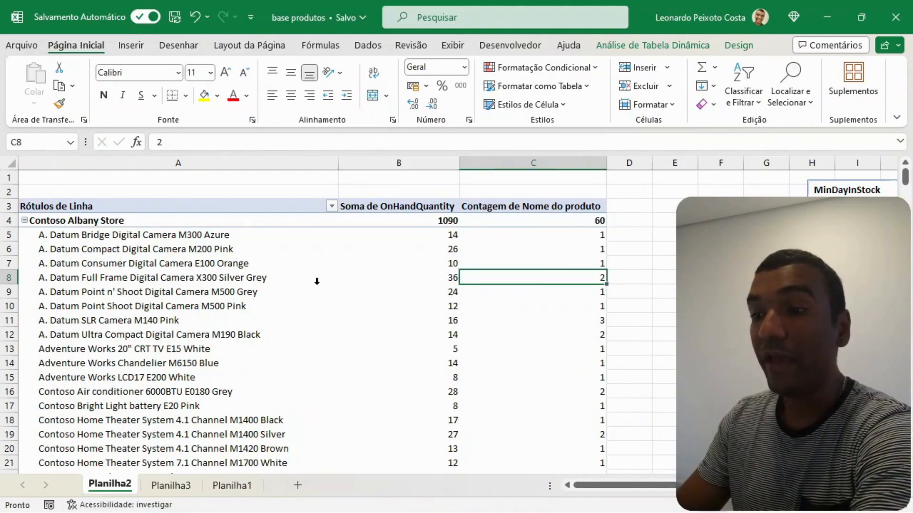
left_click(19, 280)
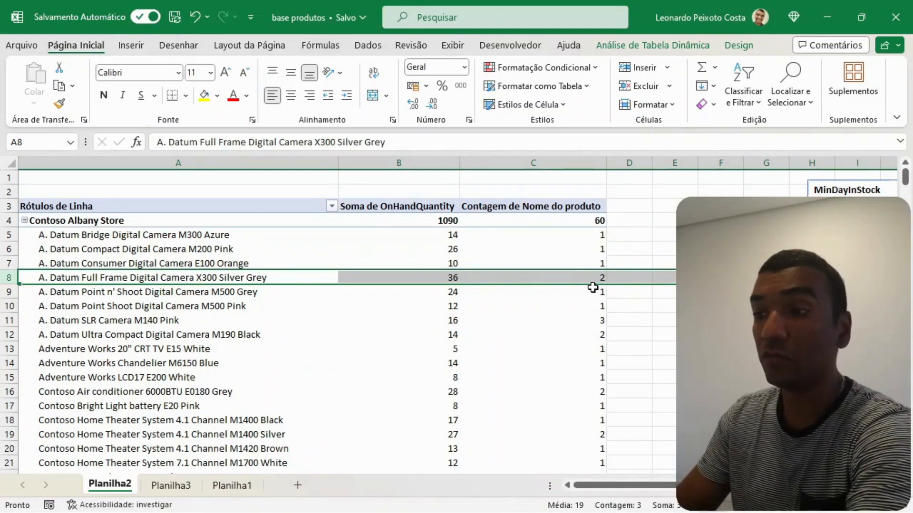
- Compare Contoso Albany Store's total product count with its product list in A5:A53 and collapse the store
left_click(599, 224)
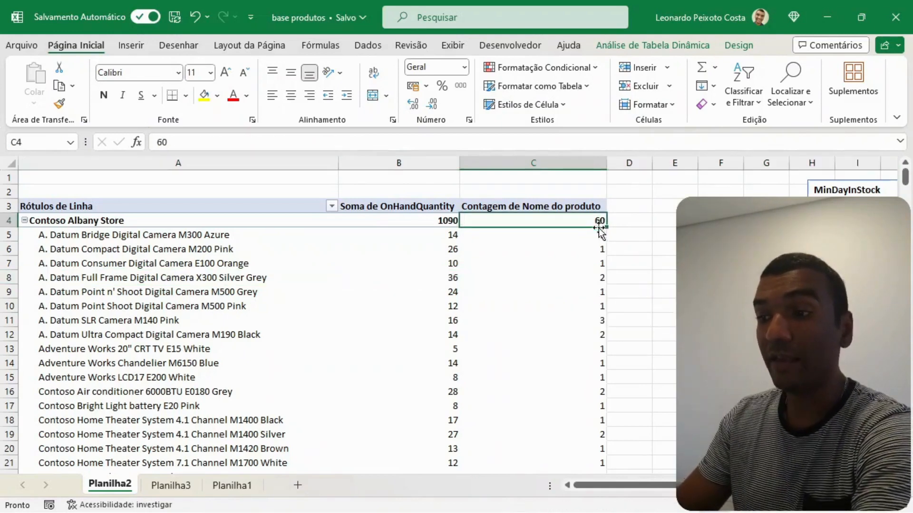
left_click(601, 303)
left_click(586, 276)
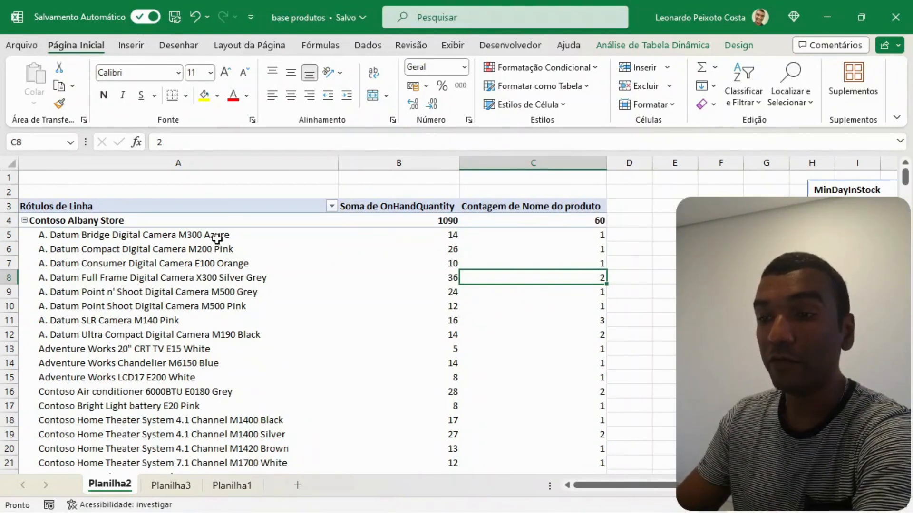
left_click_drag(217, 238, 173, 320)
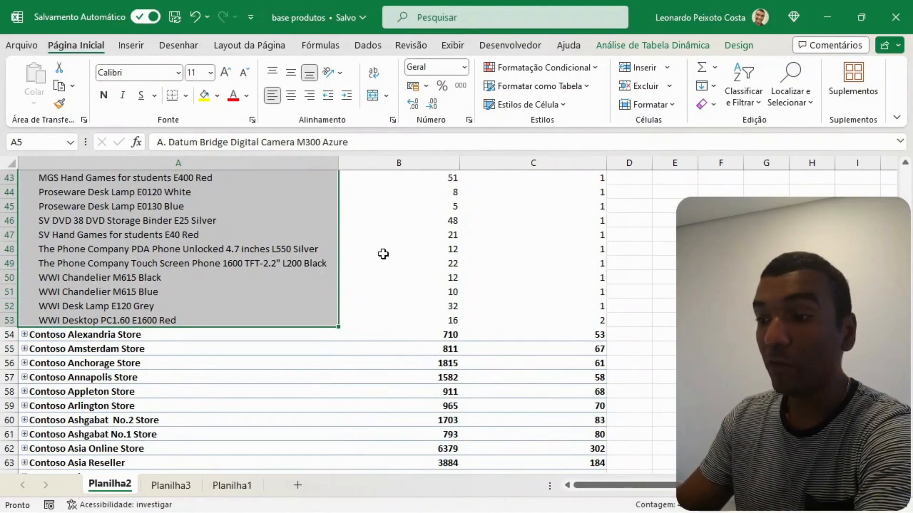
scroll(381, 254, "up", 10)
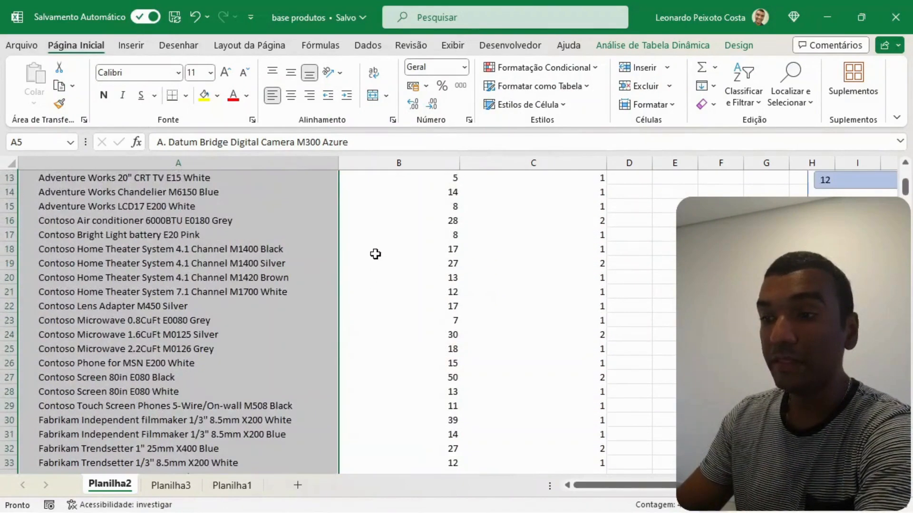
scroll(376, 254, "up", 4)
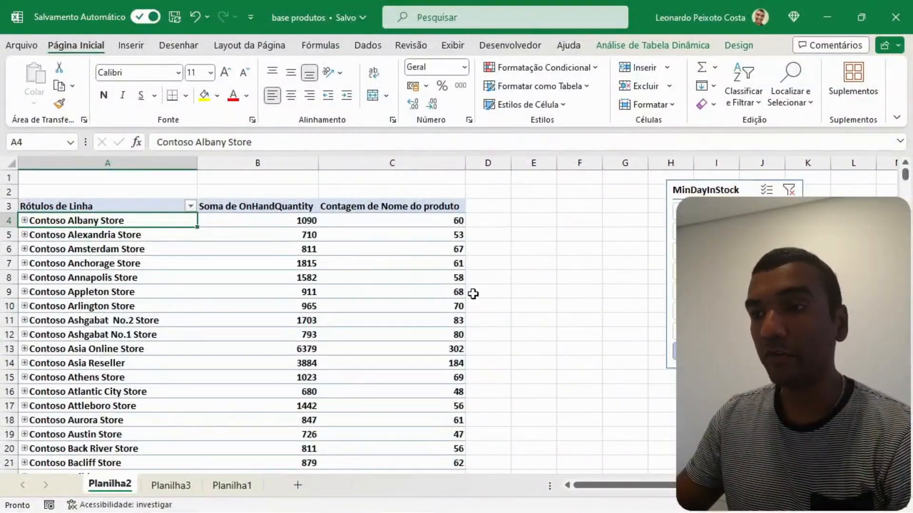
- Show the store pivot table in tabular form, without blank rows between items
left_click(738, 46)
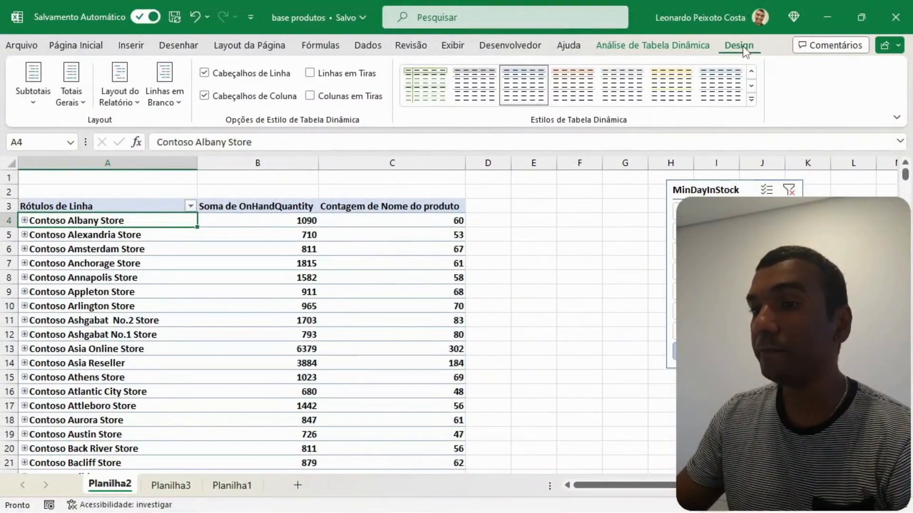
left_click(163, 99)
left_click(184, 164)
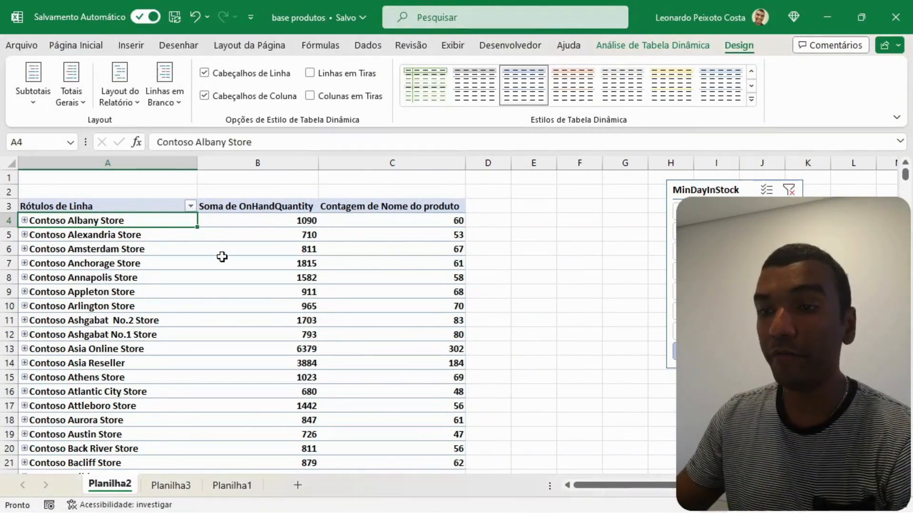
left_click(137, 104)
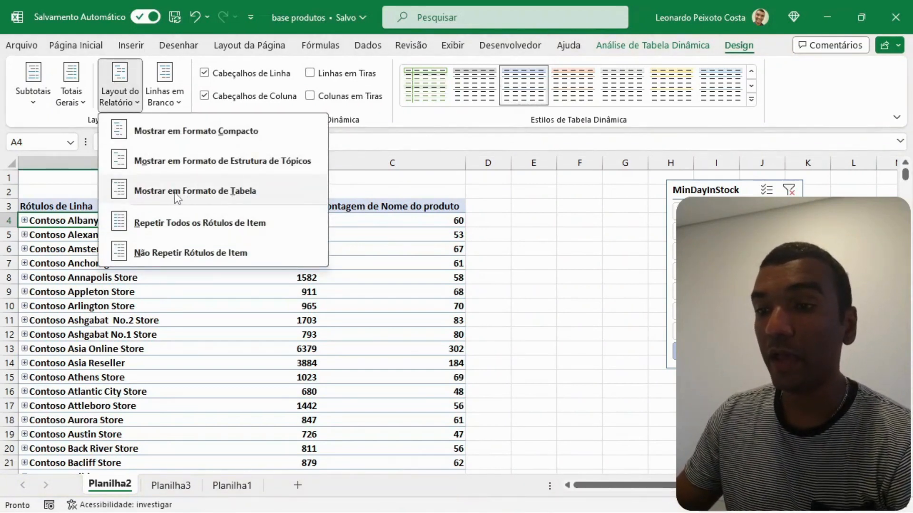
left_click(204, 193)
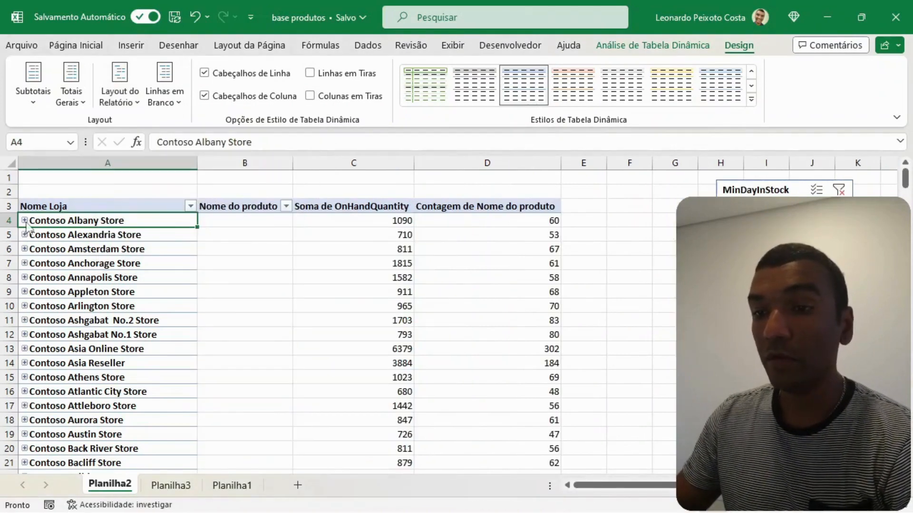
- Expand Contoso Albany Store, examine its product names and on-hand quantities in the tabular layout, and collapse it again
left_click(25, 221)
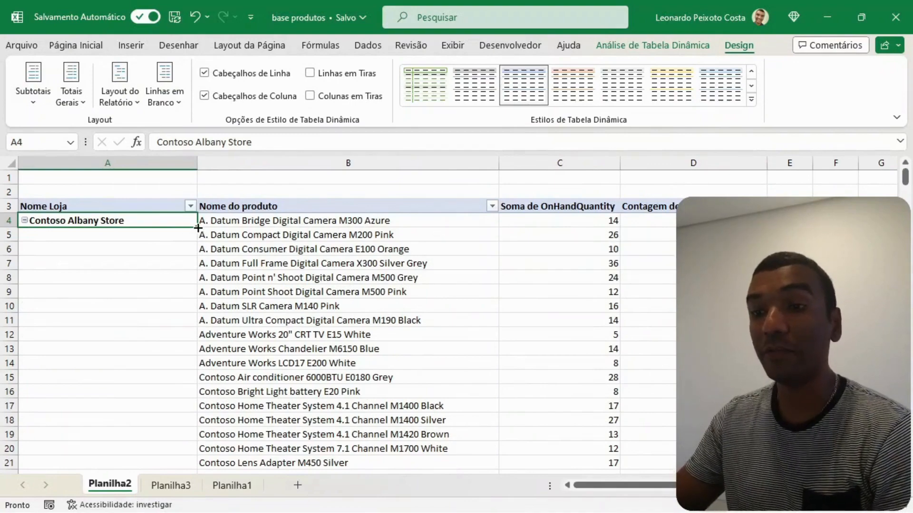
scroll(278, 261, "down", 16)
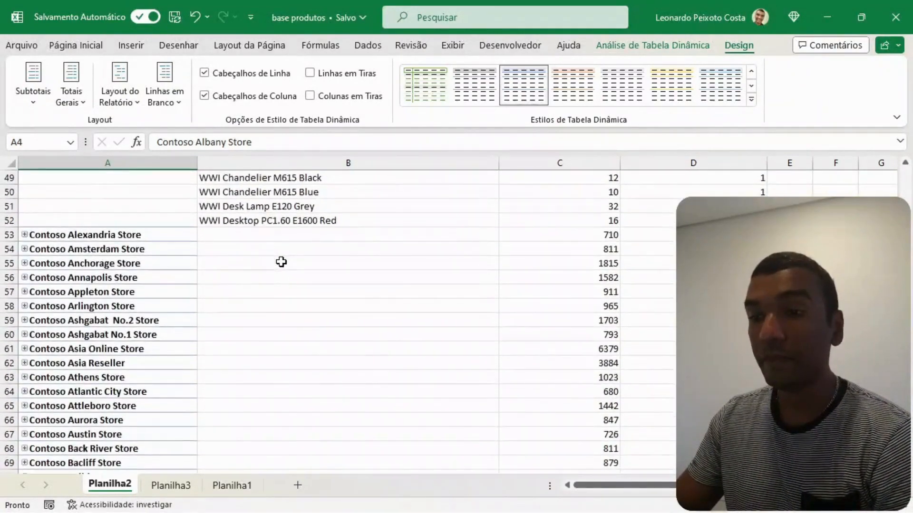
scroll(285, 256, "up", 11)
scroll(295, 257, "up", 5)
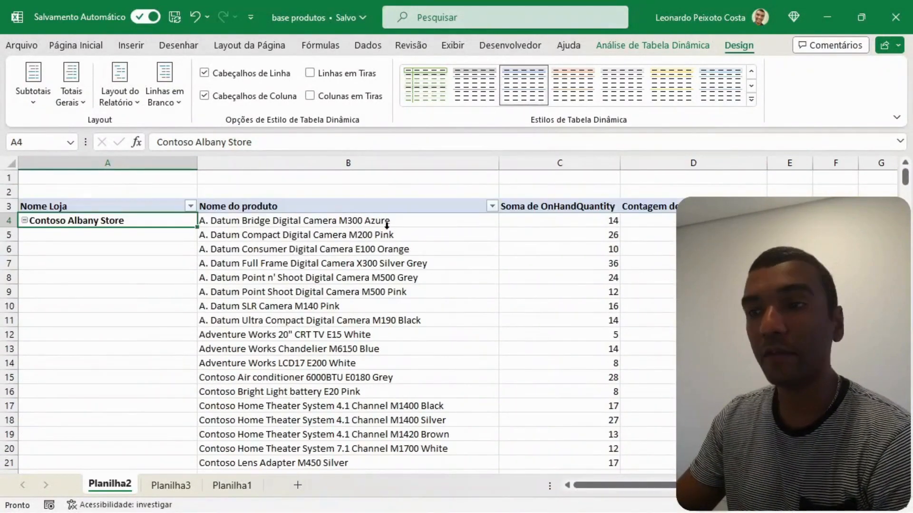
left_click_drag(244, 207, 590, 343)
scroll(591, 343, "up", 13)
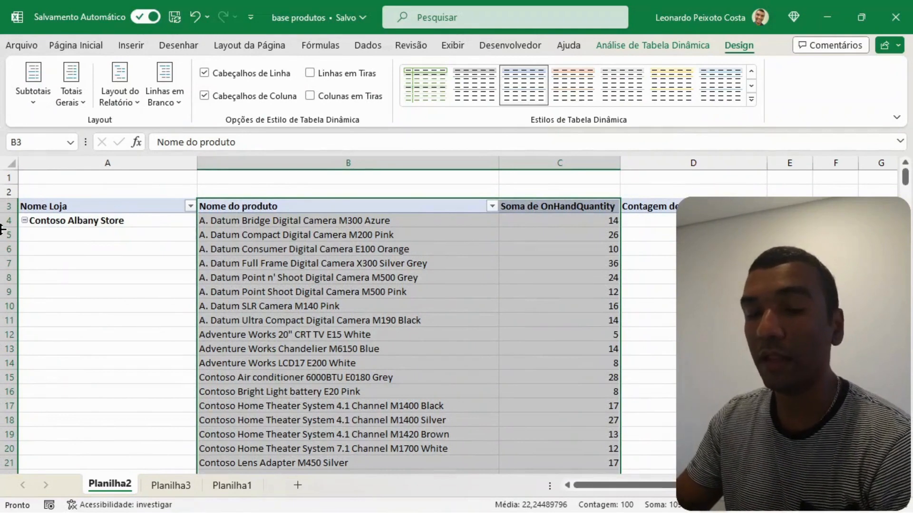
left_click(24, 221)
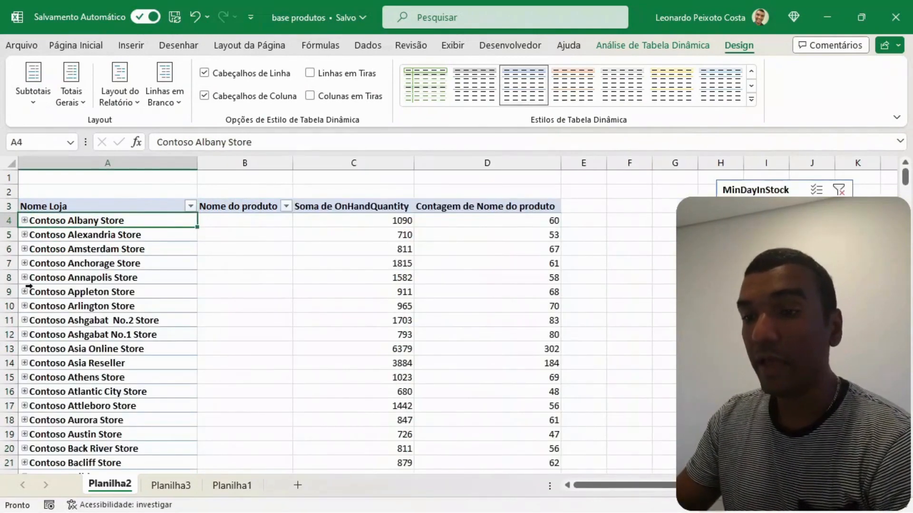
- Expand Contoso Alexandria Store, examine its products with their on-hand quantities and counts, and collapse it again
left_click(24, 235)
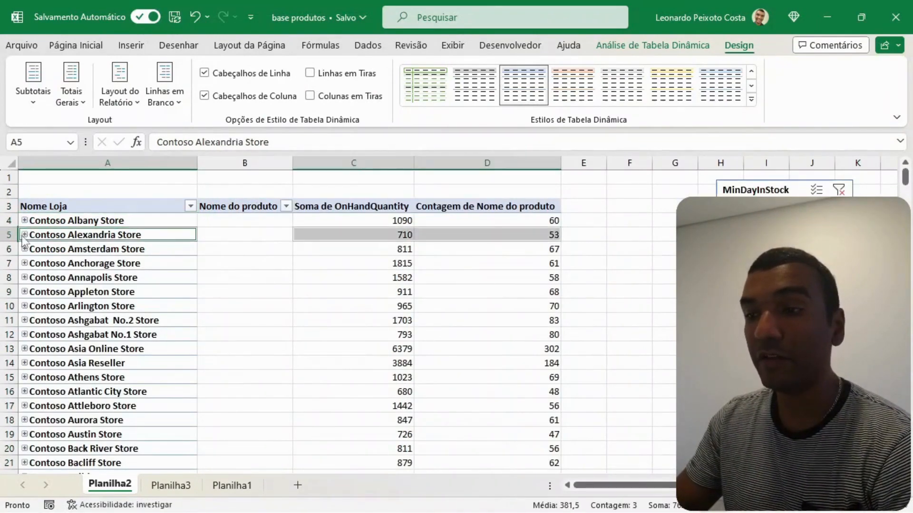
scroll(400, 254, "down", 5)
scroll(401, 254, "down", 6)
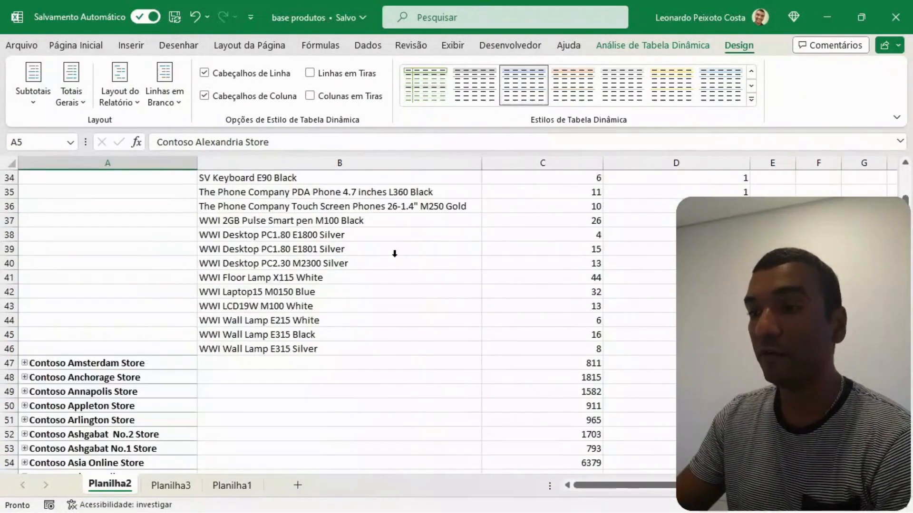
scroll(393, 257, "up", 11)
left_click(25, 235)
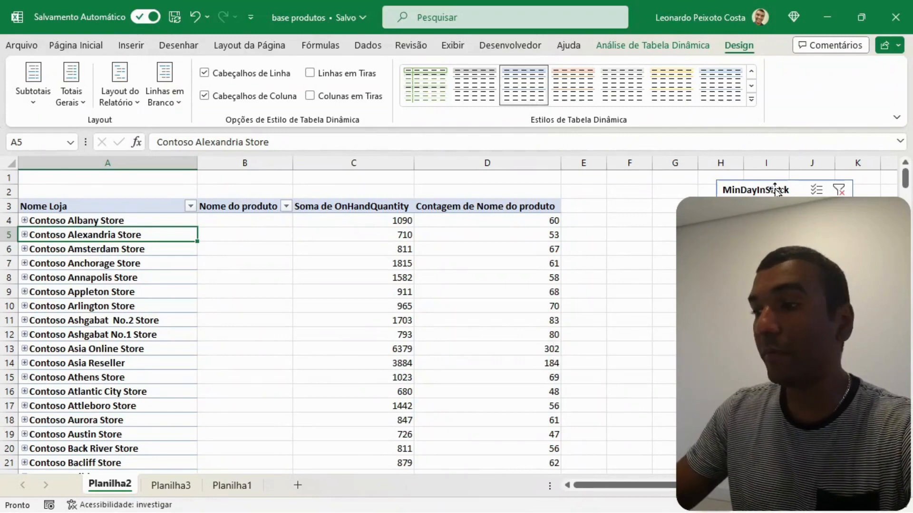
- Move the MinDayInStock slicer right beside the pivot table and filter the stores by 5, 7 and finally 8
left_click_drag(776, 190, 627, 203)
left_click(618, 230)
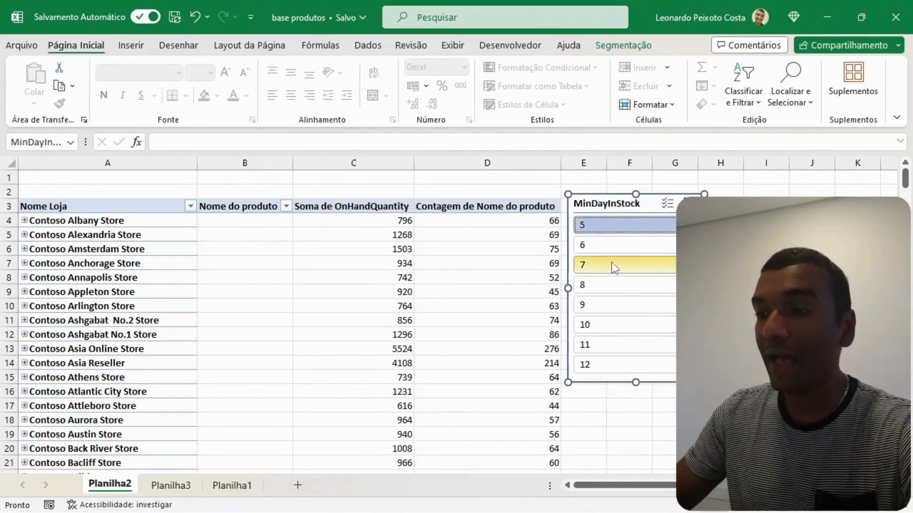
left_click(613, 267)
left_click(614, 287)
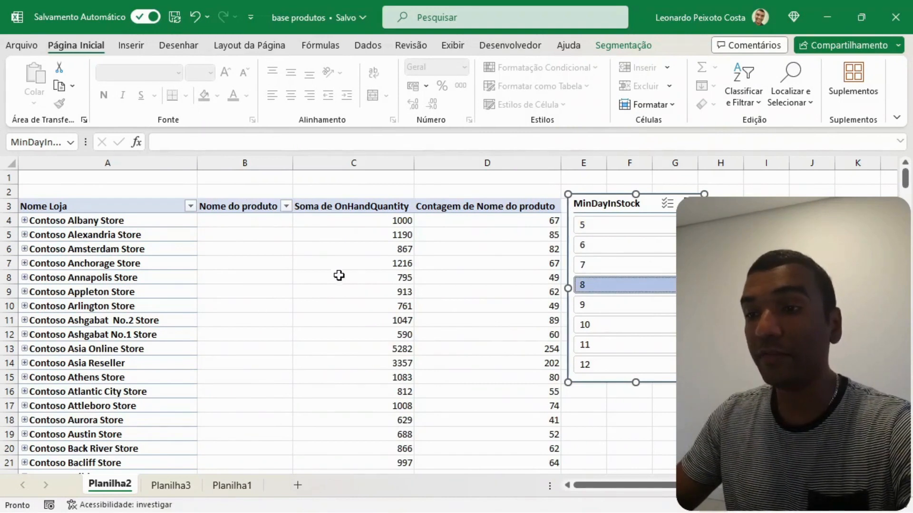
left_click(106, 263)
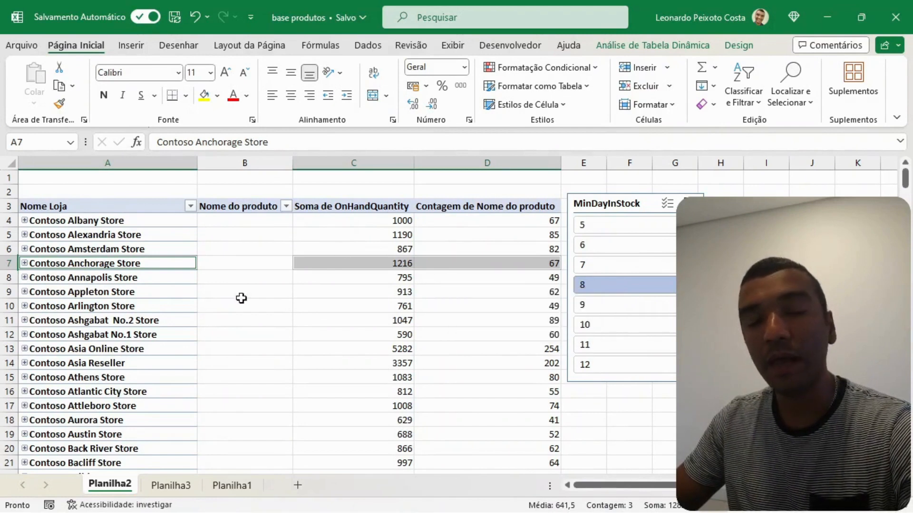
- Compare the store quantities and product counts for MinDayInStock 5 and 7, ending with the filter on 8
left_click(647, 229)
left_click(637, 265)
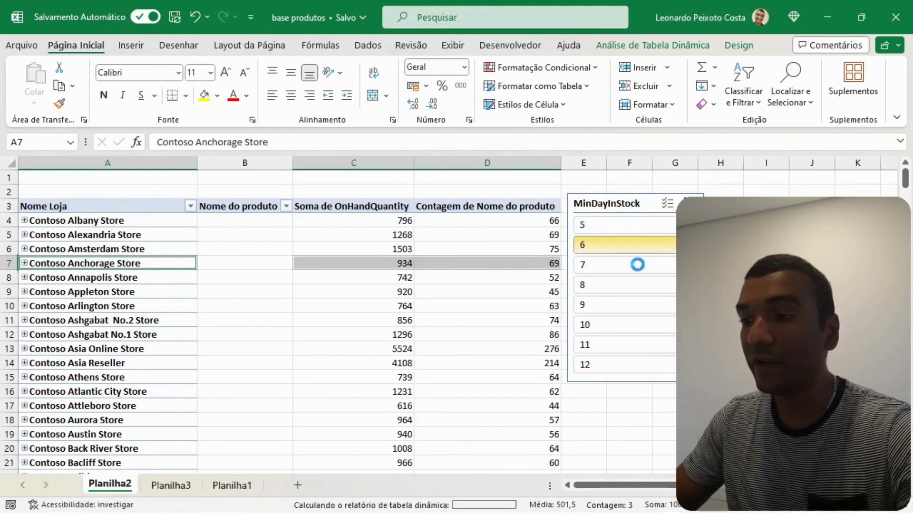
left_click(624, 285)
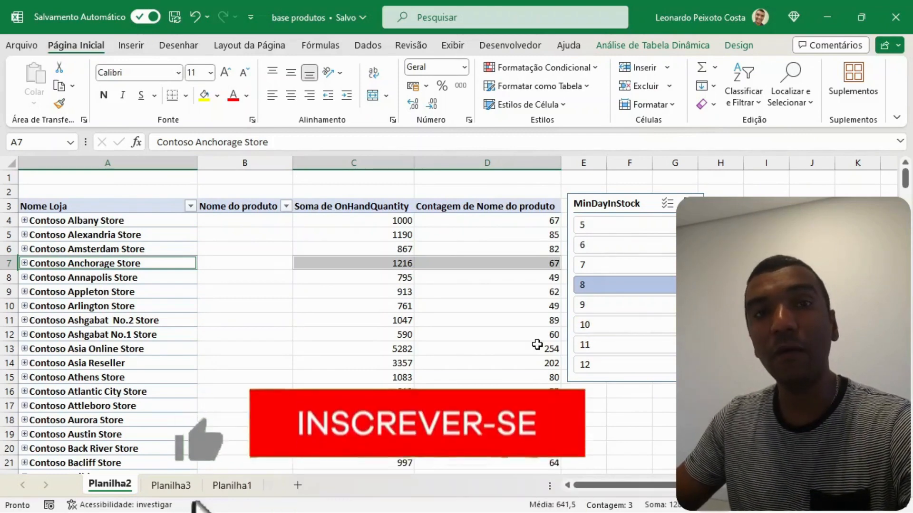
mouse_move(537, 319)
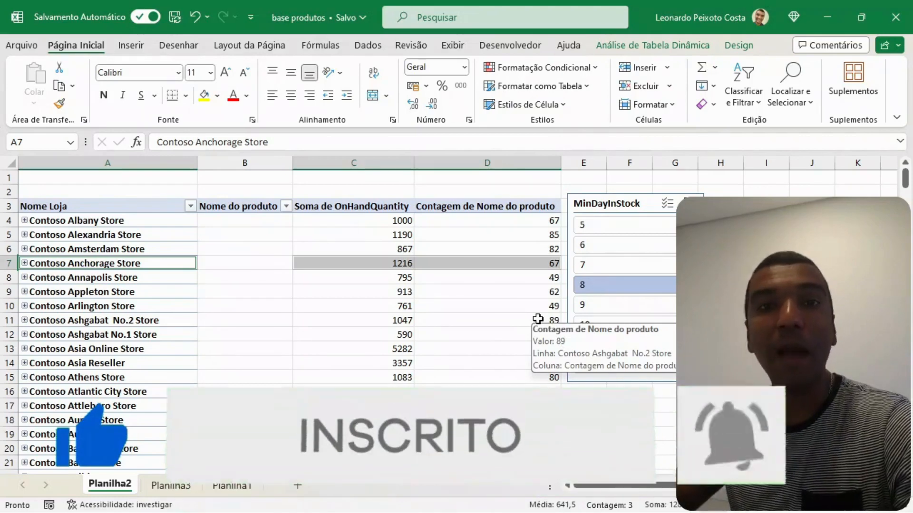